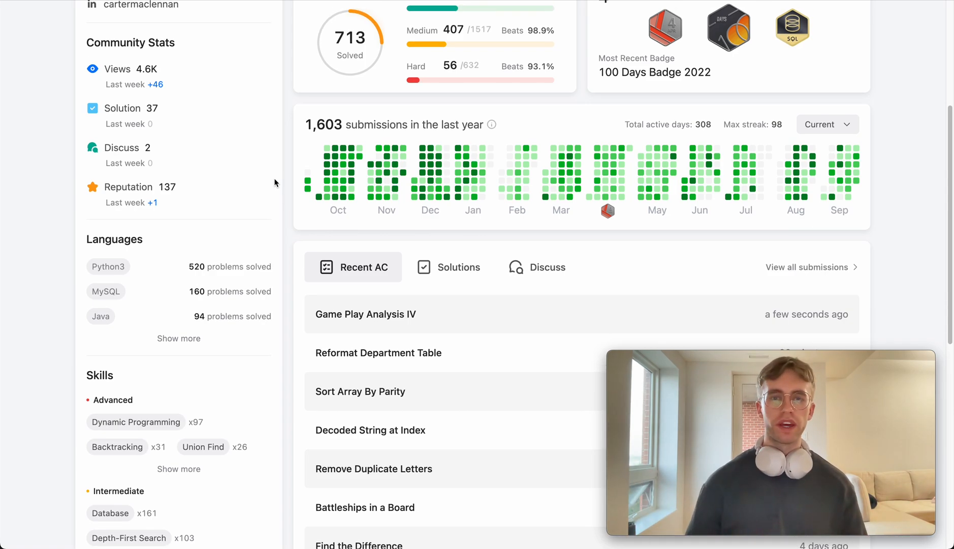
scroll(291, 192, "down", 1)
Open the Game Play Analysis IV problem via its recently accepted submission
left_click(368, 283)
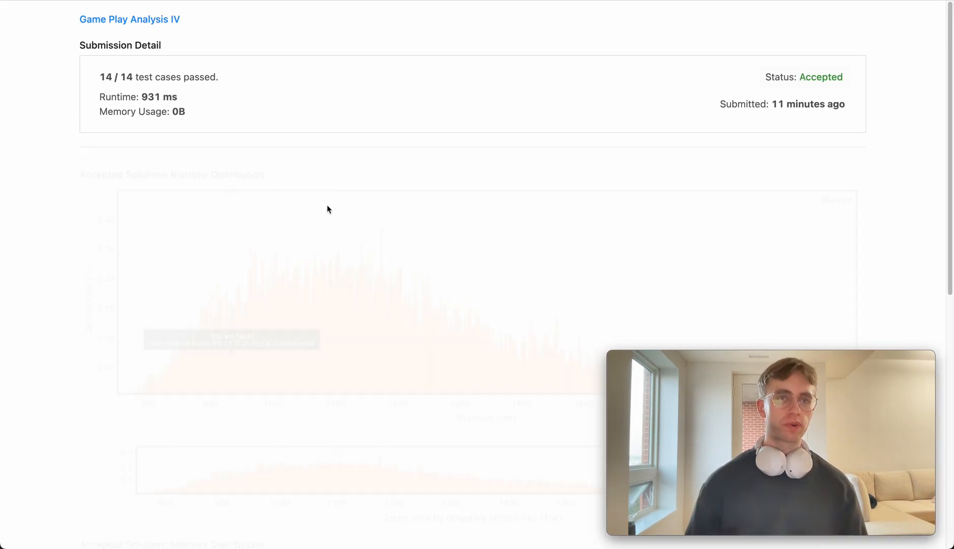
left_click(157, 56)
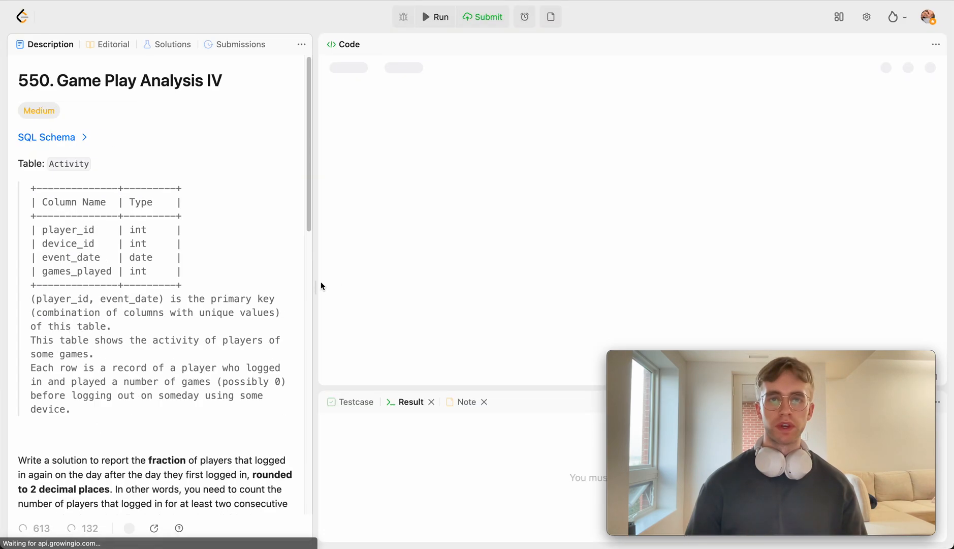
Delete the previous solution code and widen the problem description pane
key("d")
key("d")
key("d")
key("d")
key("d")
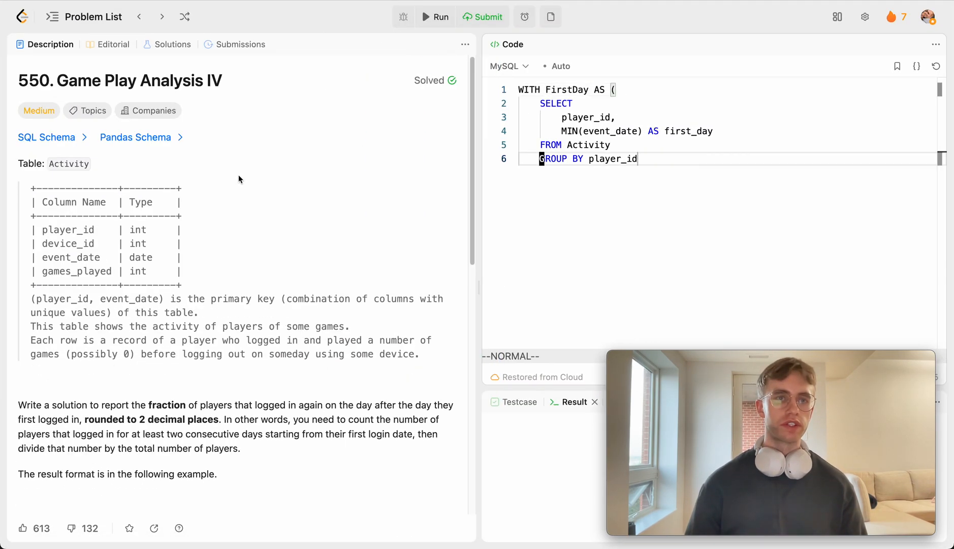
key("d")
key("d")
key("d")
left_click_drag(480, 260, 774, 232)
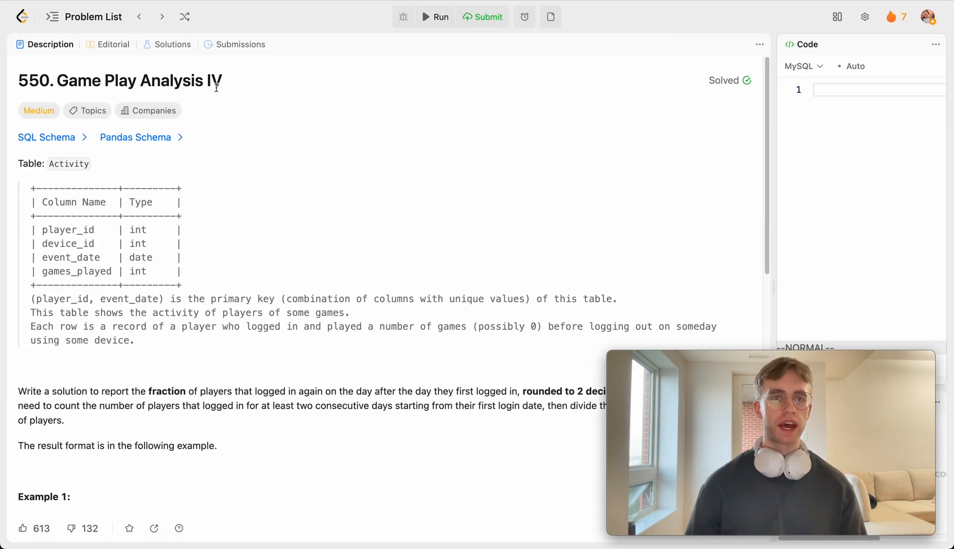
scroll(247, 220, "down", 5)
scroll(217, 241, "down", 1)
scroll(173, 271, "down", 3)
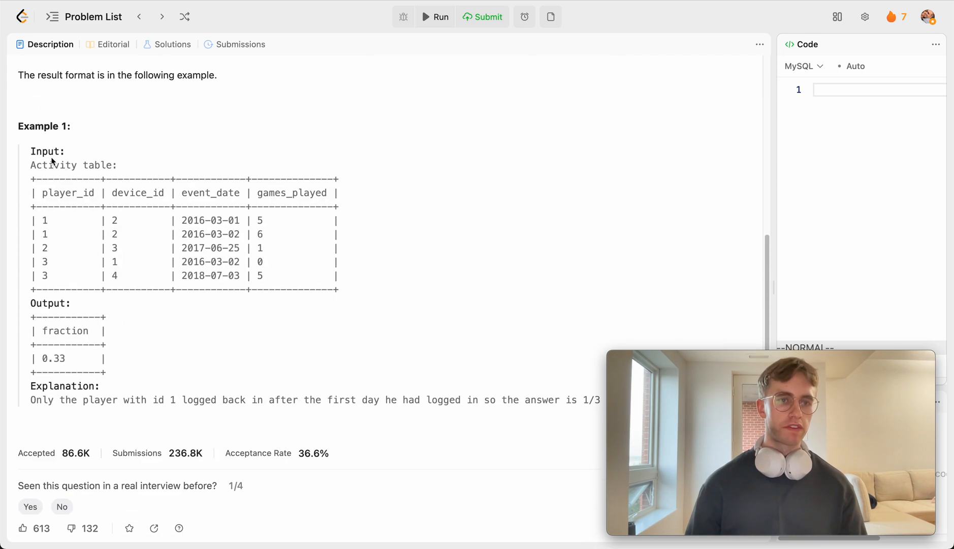
scroll(191, 219, "down", 3)
scroll(198, 208, "up", 1)
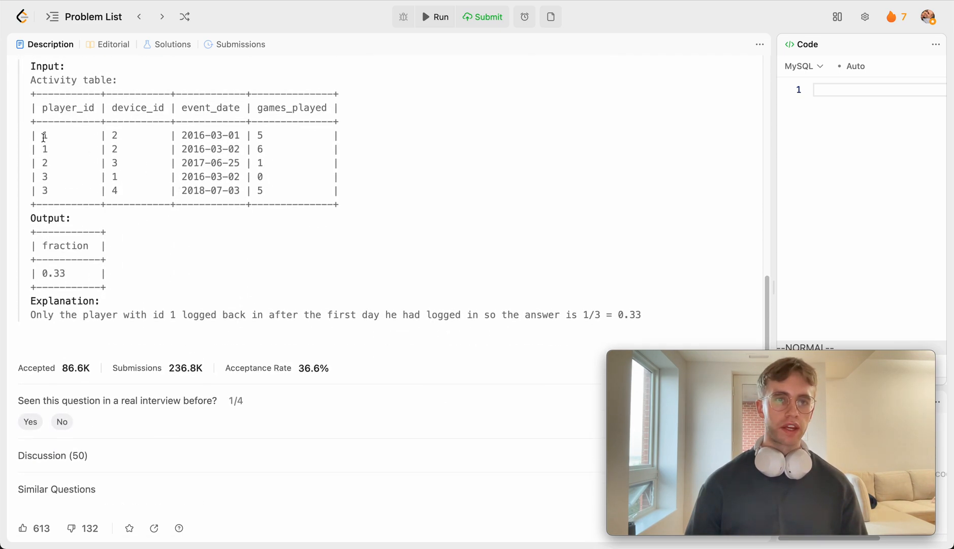
Highlight the Activity columns player_id, device_id, event_date and games_played in turn
double_click(46, 107)
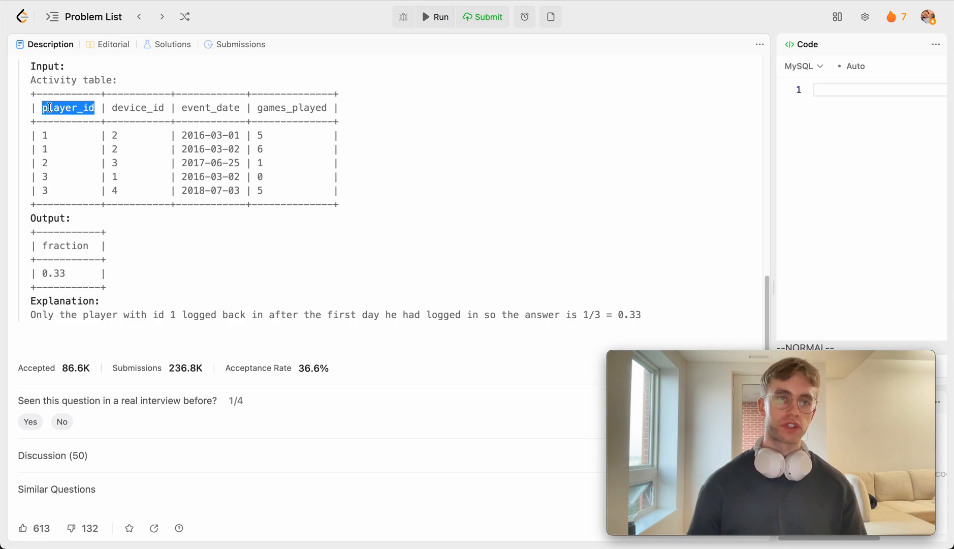
scroll(68, 120, "up", 1)
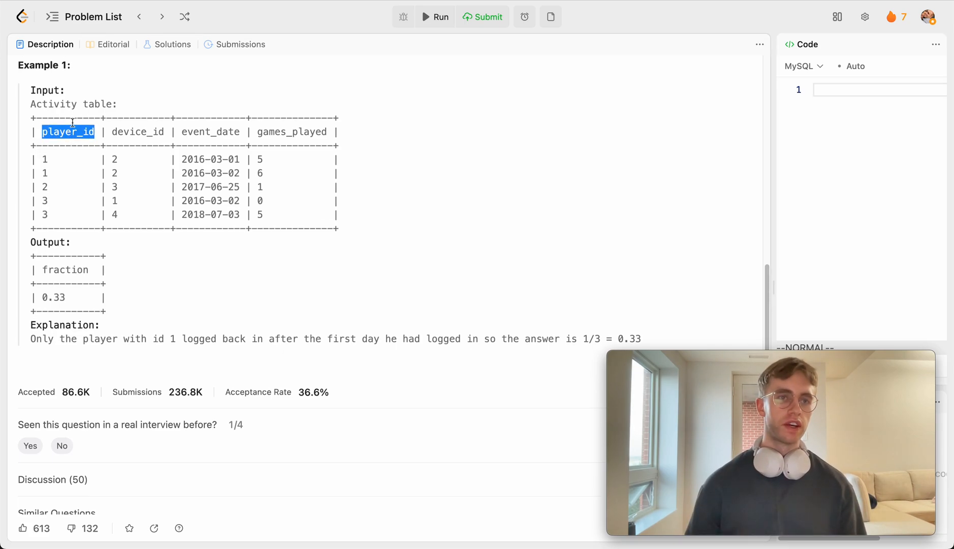
double_click(131, 132)
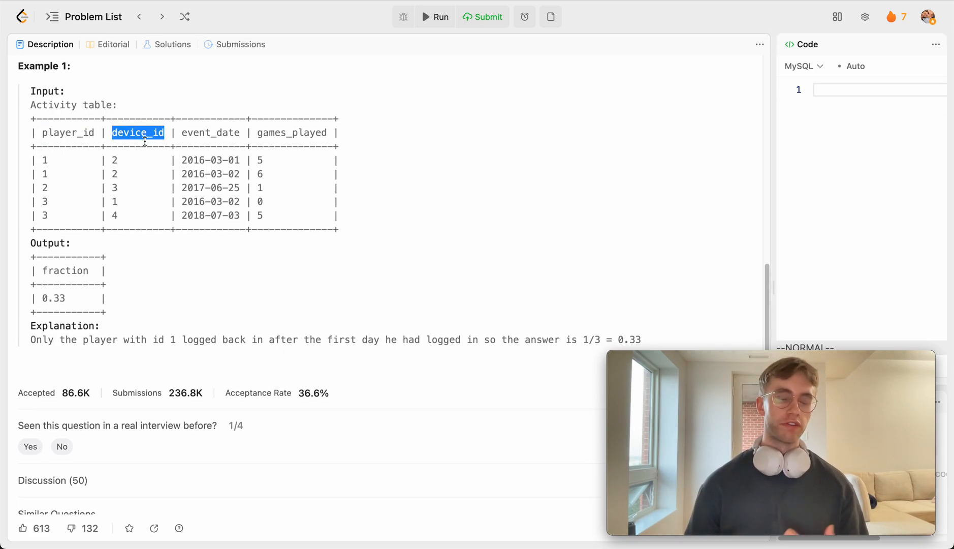
double_click(208, 132)
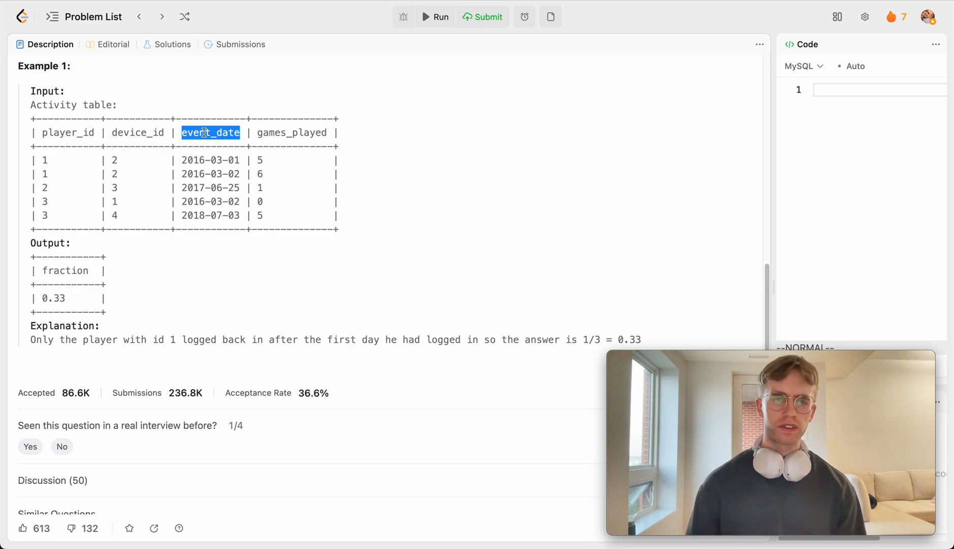
double_click(306, 133)
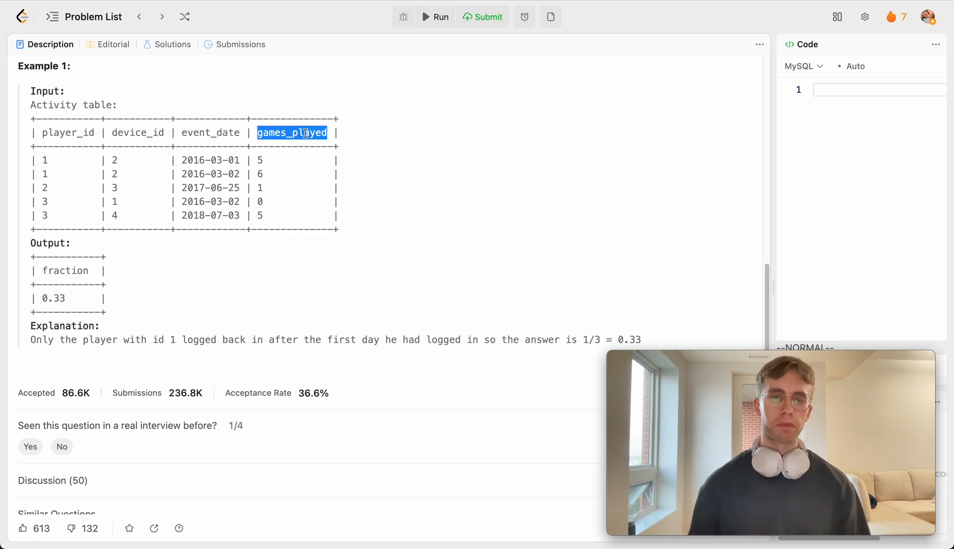
left_click(383, 160)
scroll(382, 159, "up", 5)
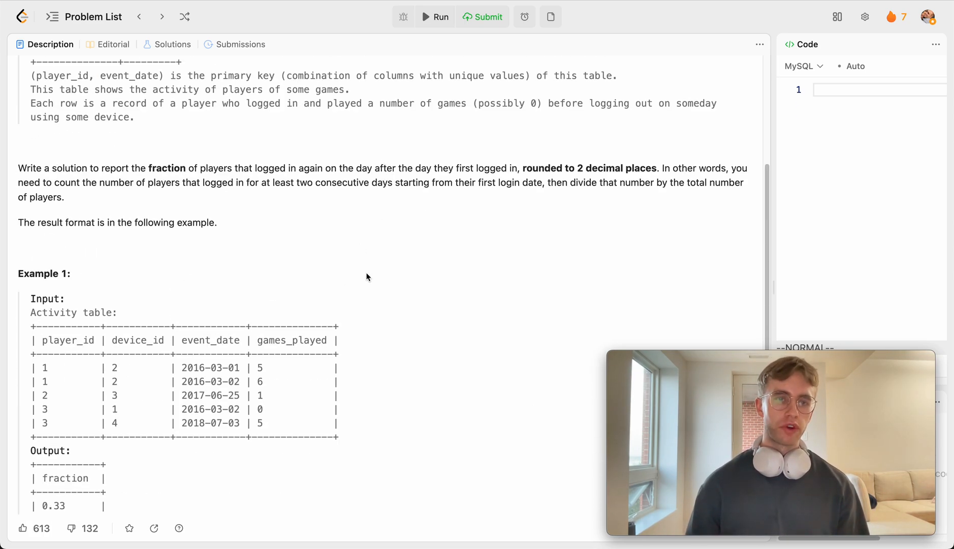
scroll(447, 257, "down", 4)
Draw red underlines under 2018-07-03, player_id and 'first day he', and an arrow at 0.33
left_click(876, 0)
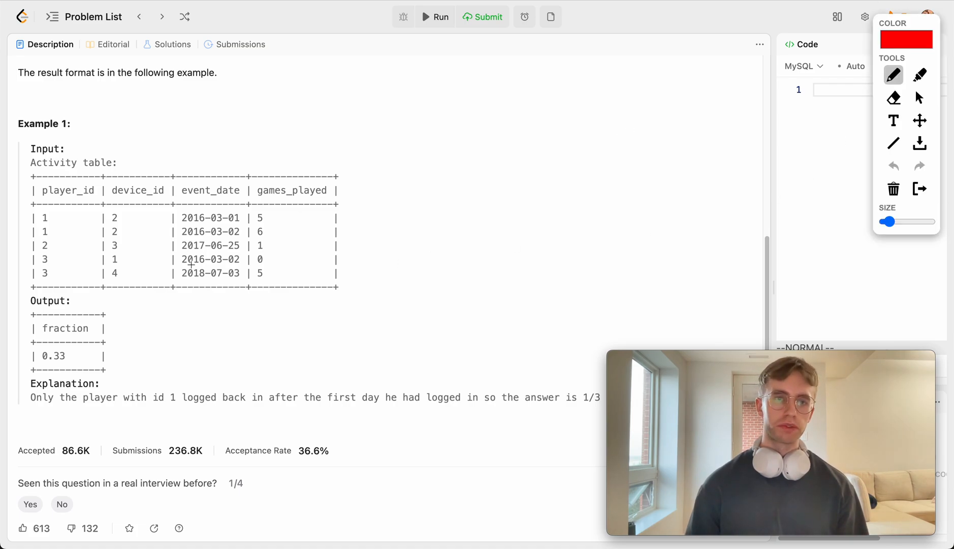
left_click_drag(199, 285, 239, 287)
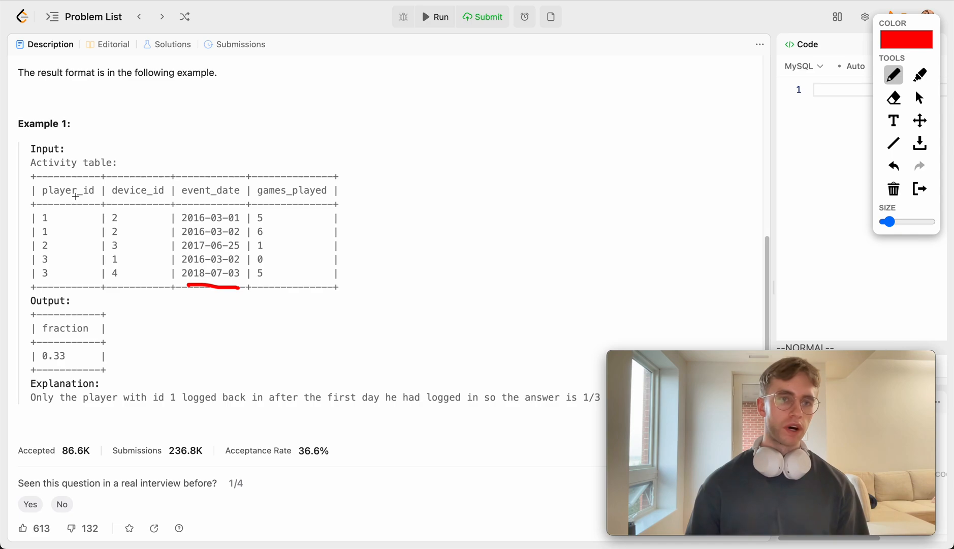
left_click_drag(34, 204, 97, 203)
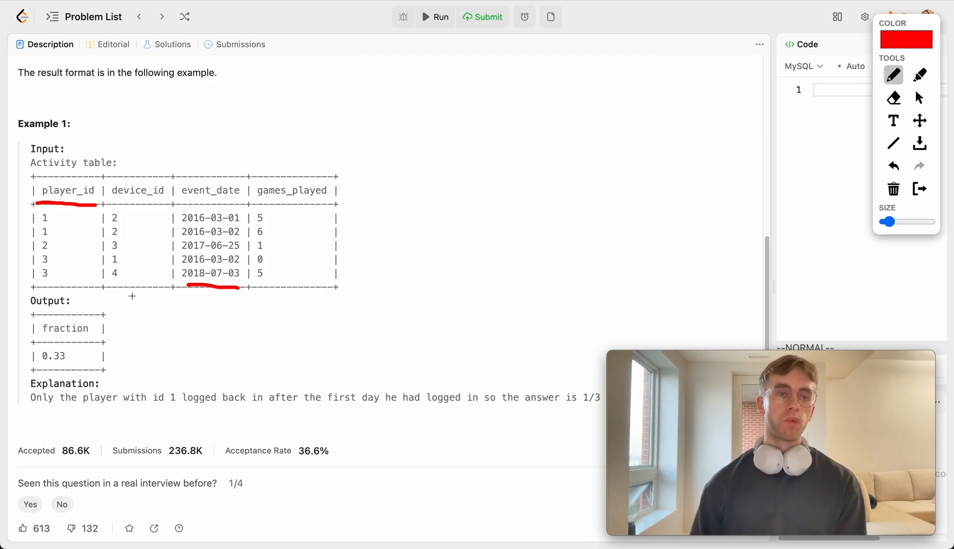
left_click_drag(91, 357, 88, 371)
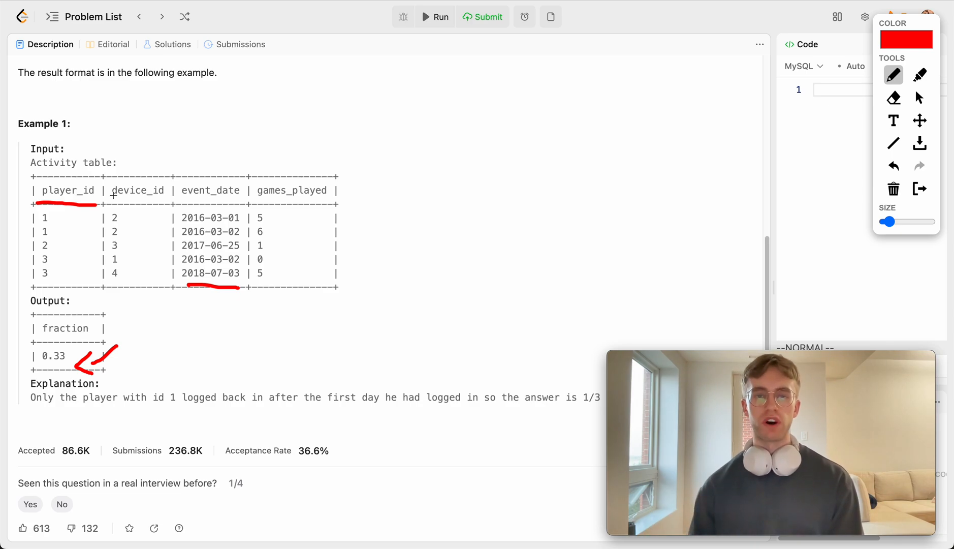
left_click_drag(333, 407, 403, 407)
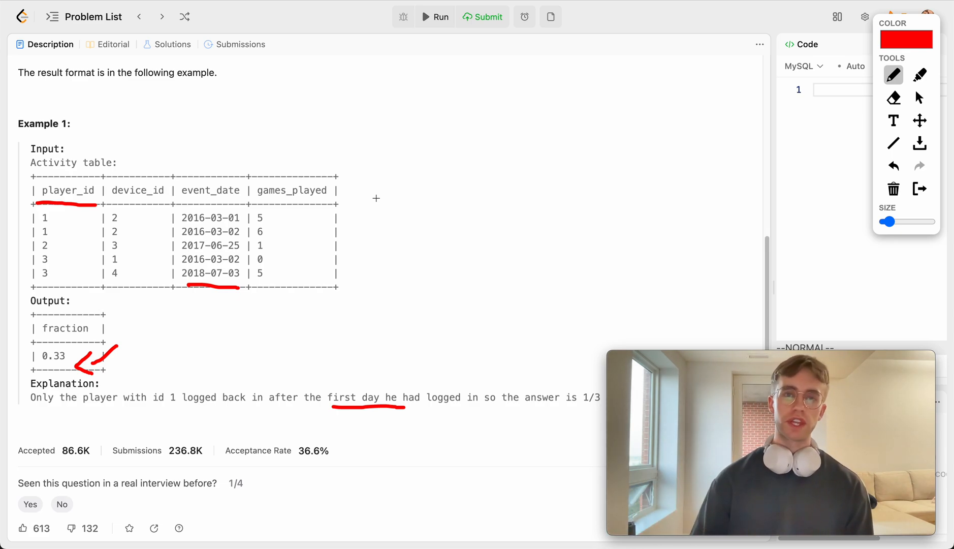
Write the next-day returners numerator, draw the fraction line, then clear all annotations
left_click(893, 120)
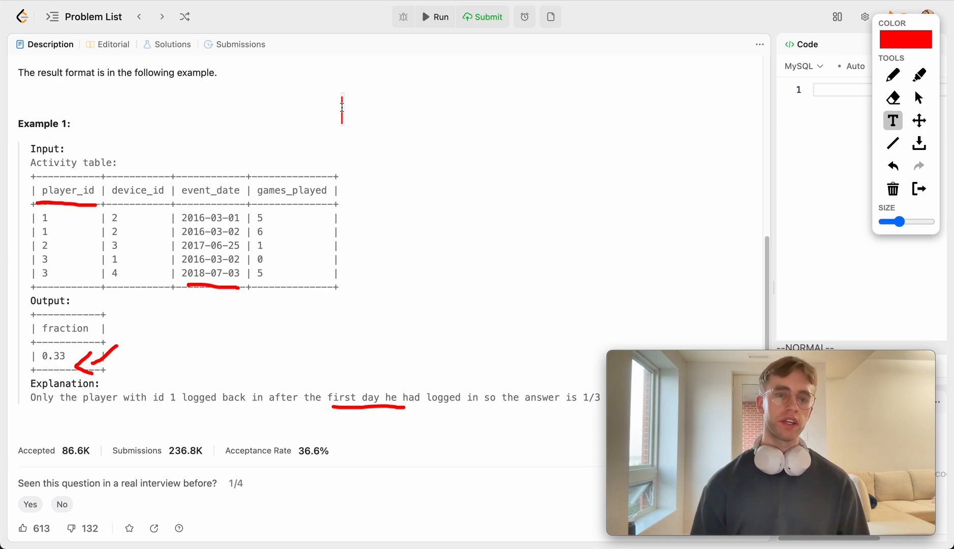
type("# of play")
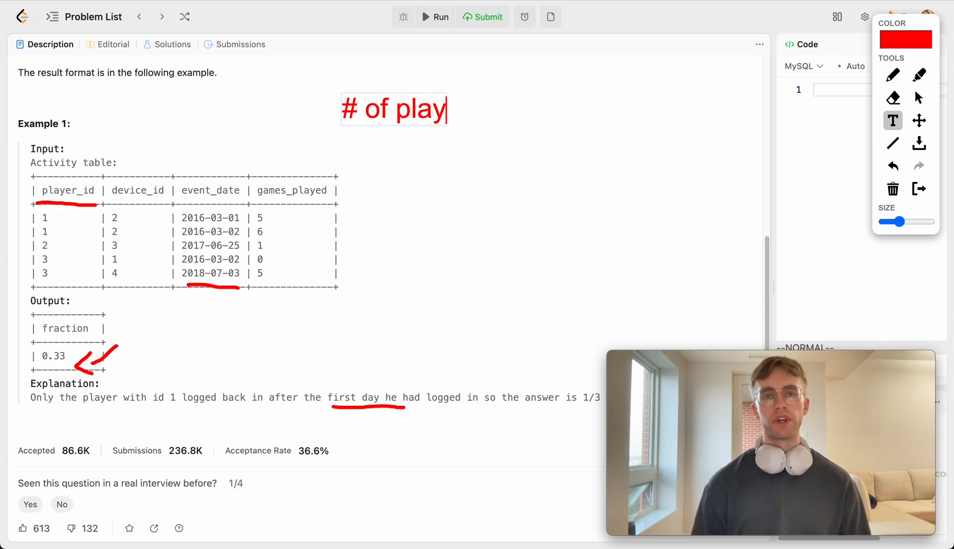
type("ers who logged")
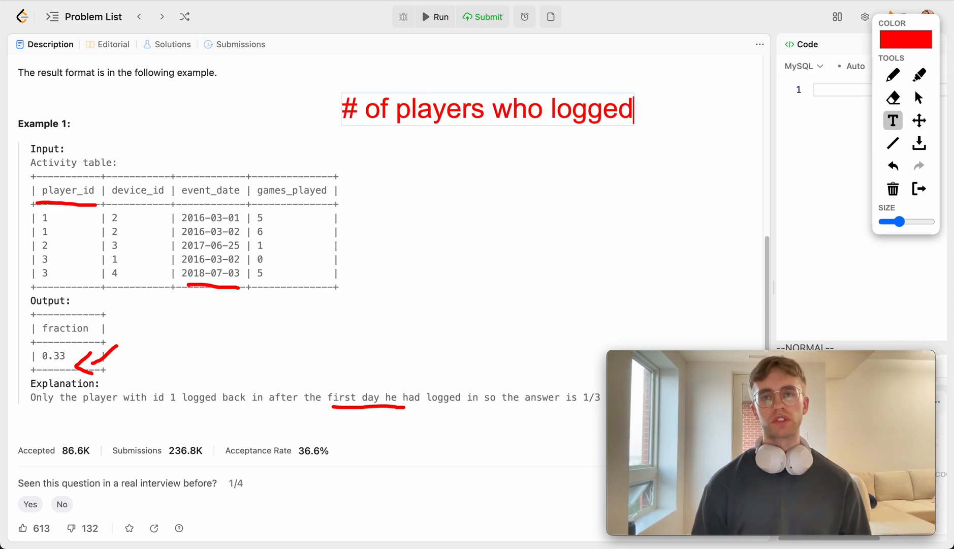
type(" on")
key("Return")
type("the day")
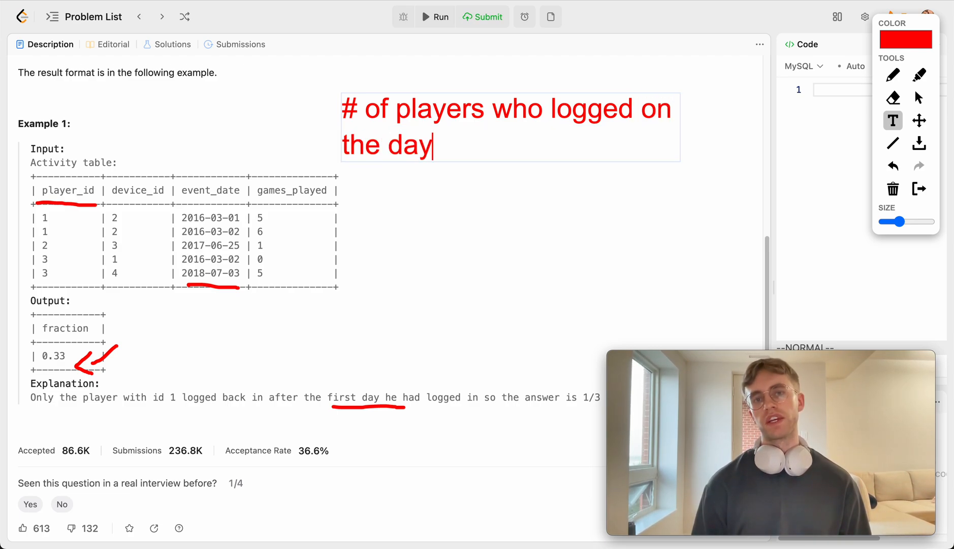
type(" after they fi")
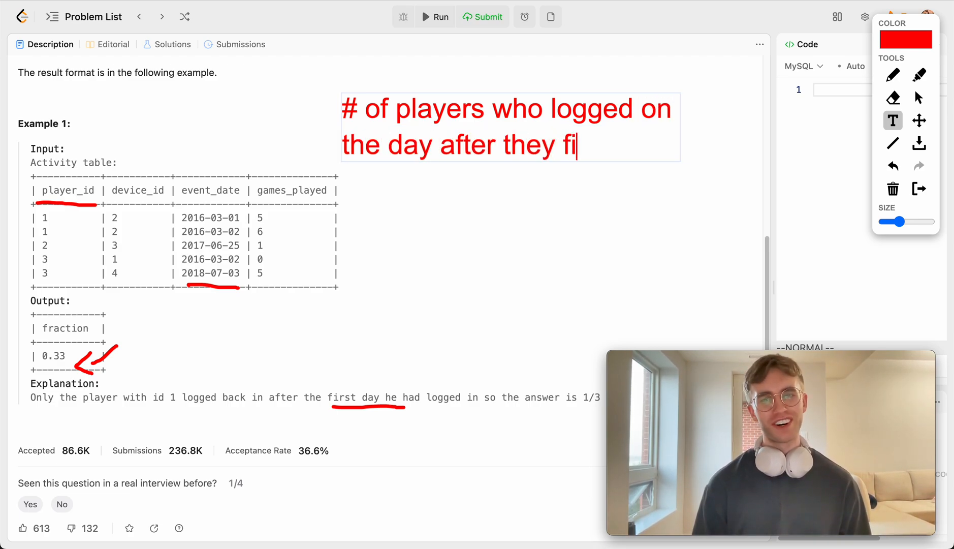
type("rst log")
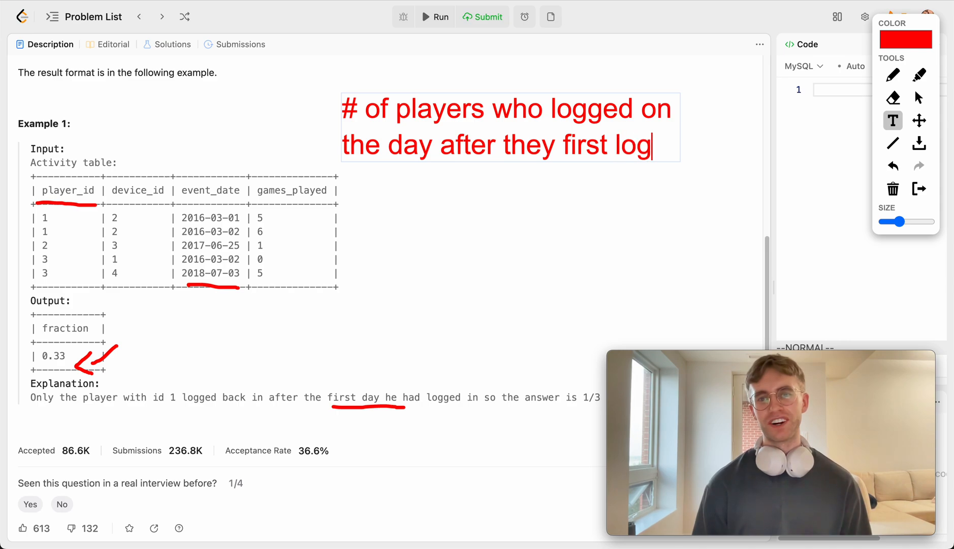
type("ged on")
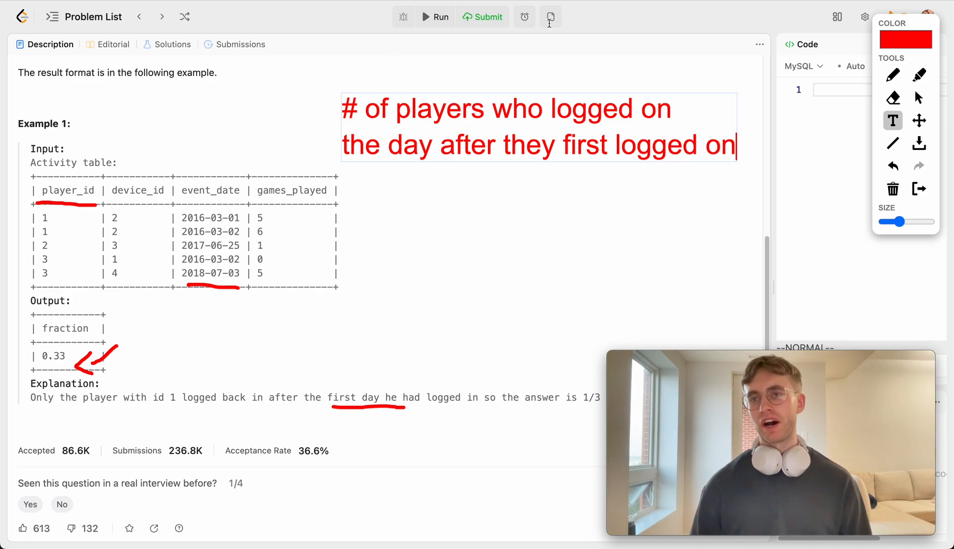
left_click(892, 74)
mouse_move(346, 220)
left_mouse_down()
mouse_move(754, 188)
mouse_move(805, 197)
left_mouse_up()
type("totot")
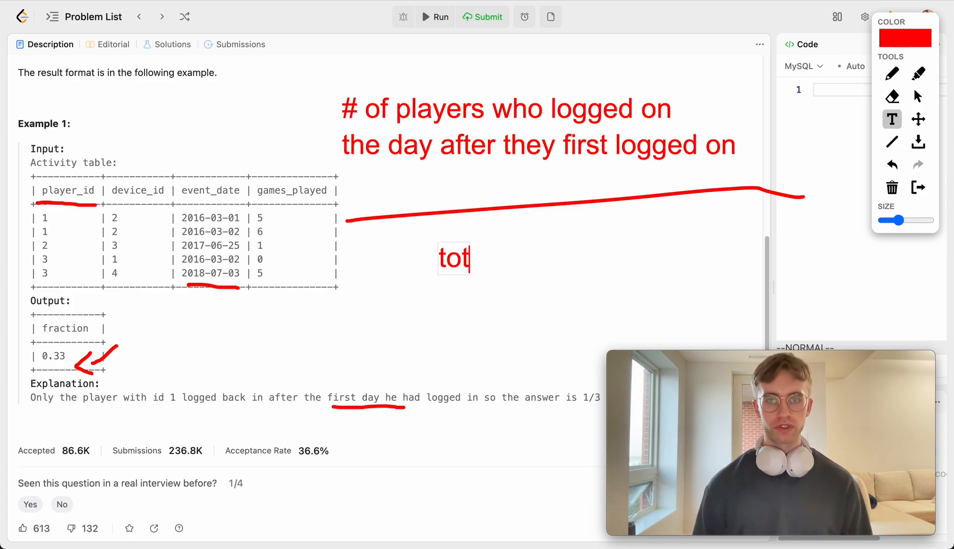
type("al number of pla")
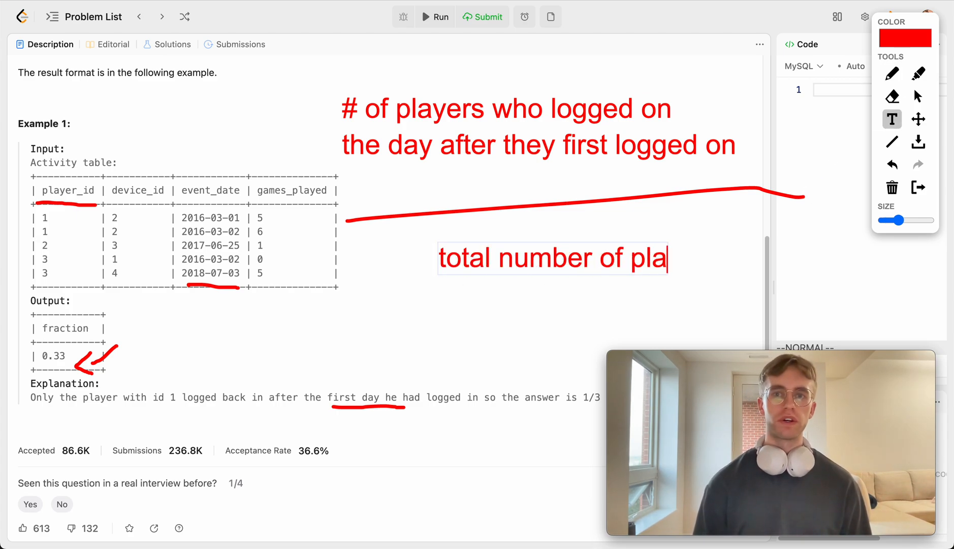
type("yers")
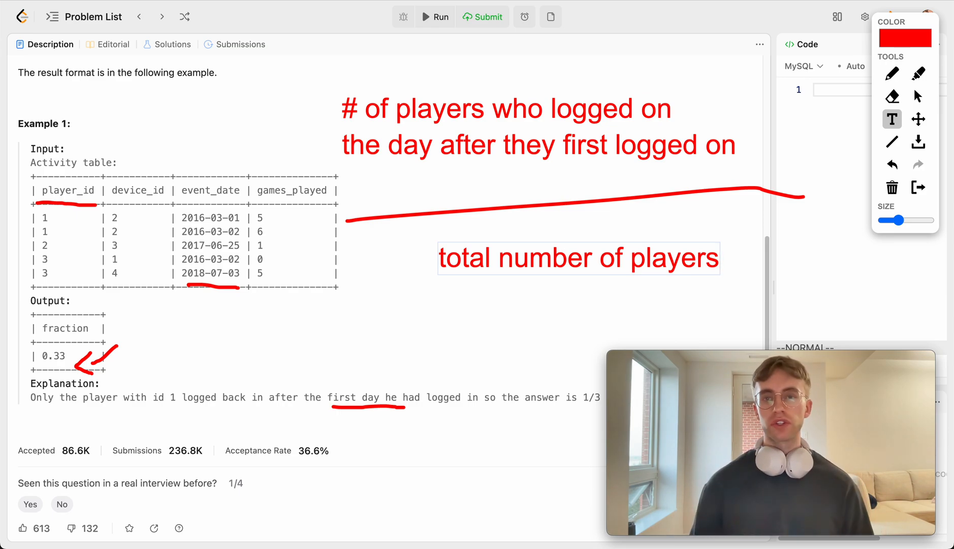
key("Escape")
Widen the editor and write WITH FirstDay AS ( SELECT player_id, MIN(event_date) AS first_date
left_click_drag(771, 215, 231, 198)
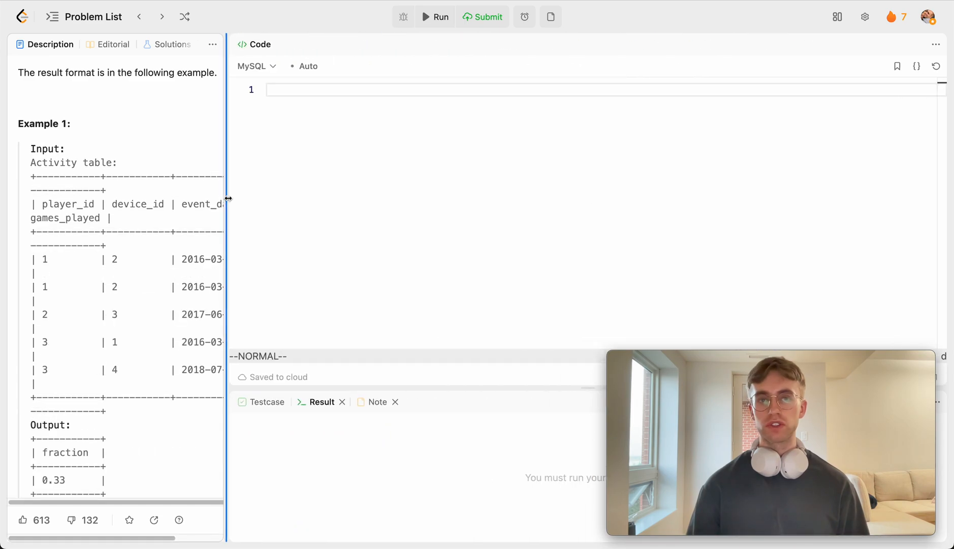
left_click(340, 128)
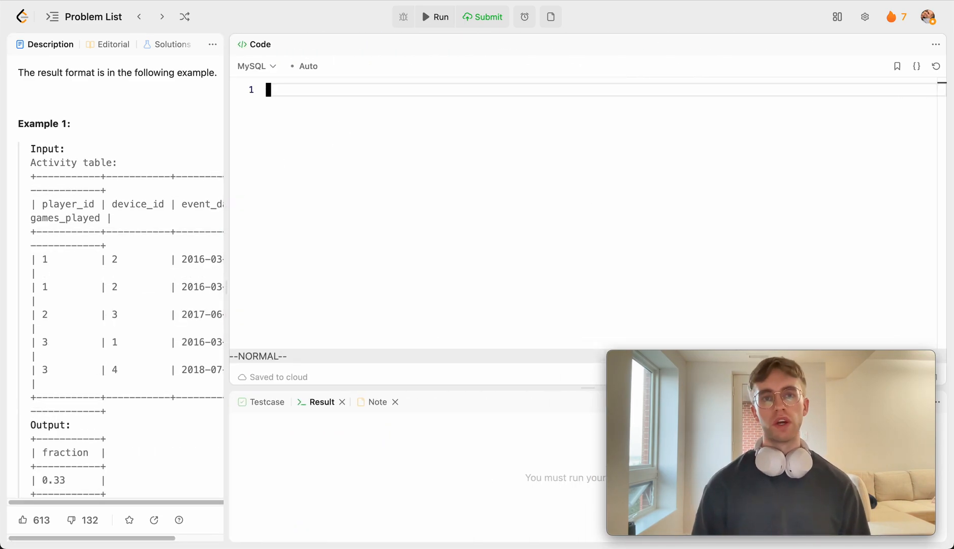
key("i")
type("WITH FirstDay AS ()")
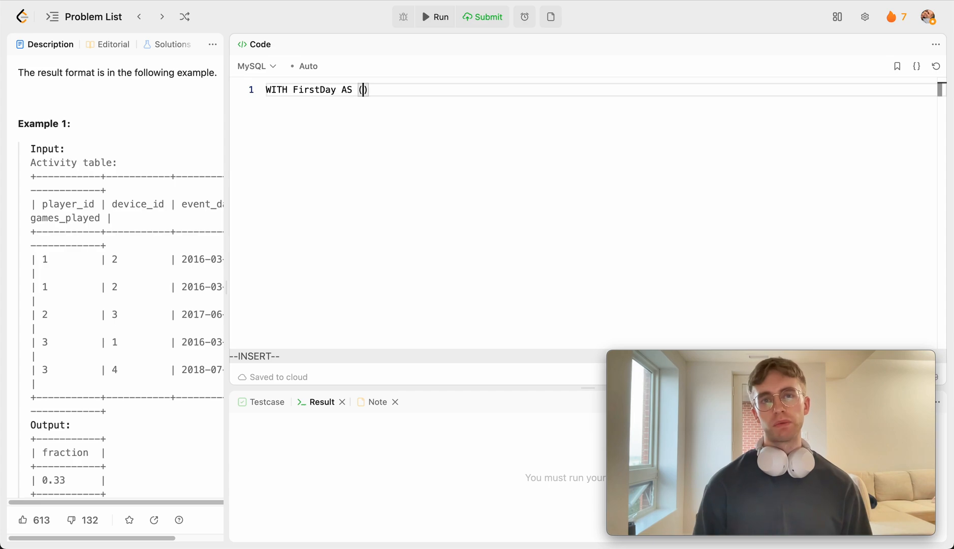
key("Return")
type("SELECT")
key("Return")
type("player_id")
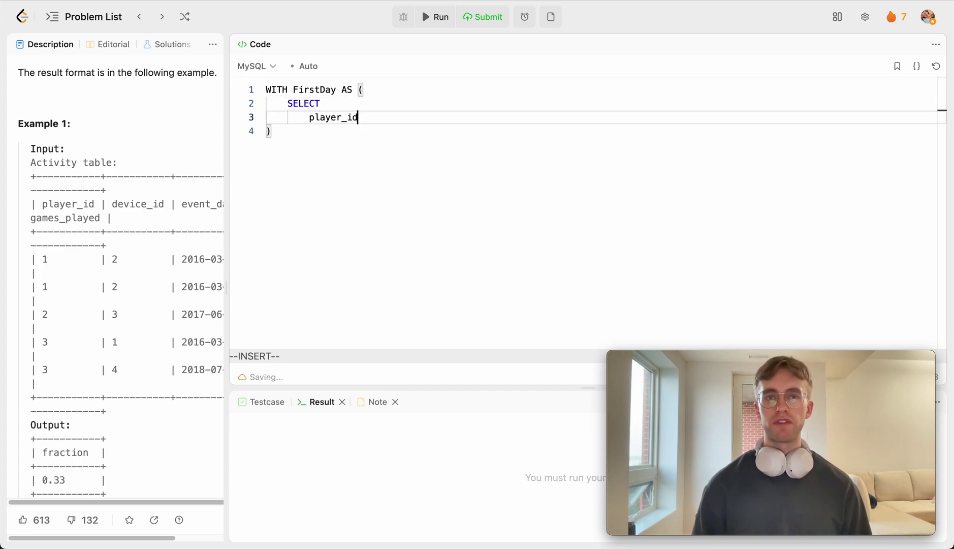
type(",")
key("Return")
type("event_date")
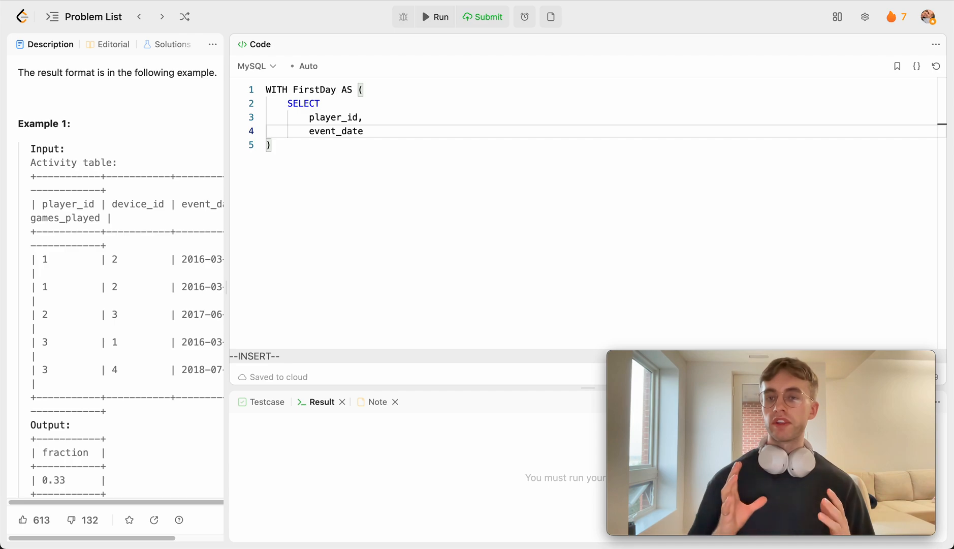
key("Escape")
type("biMIN(")
key("Escape")
type("lx")
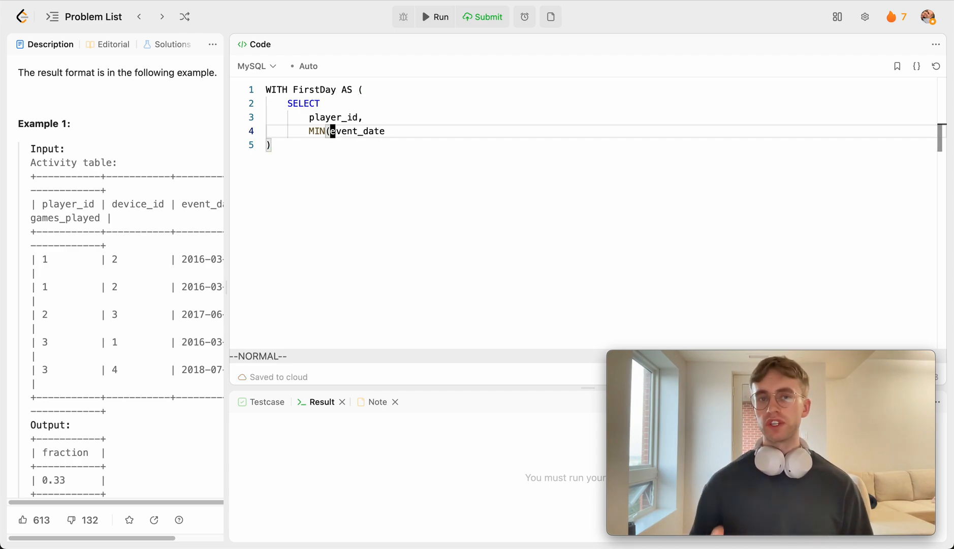
type("A) AS ")
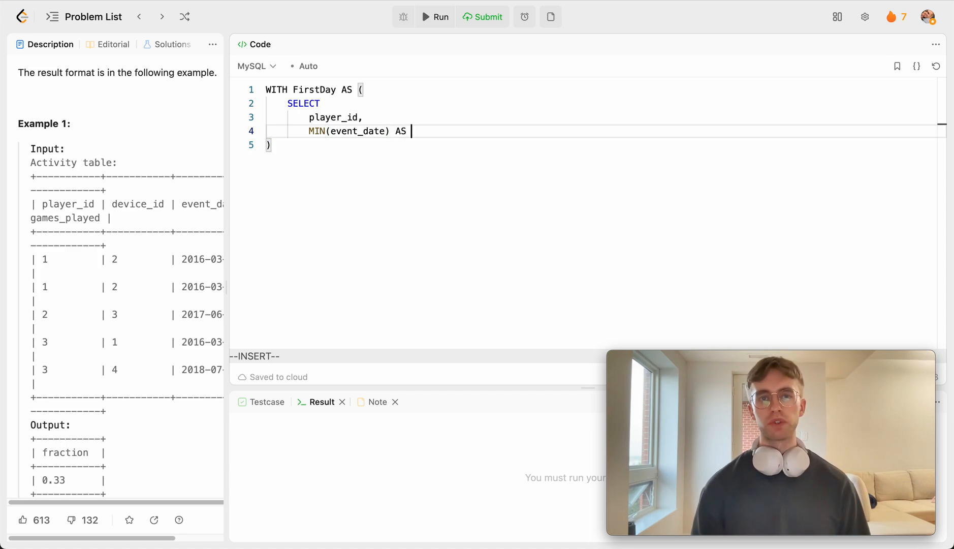
type("irst_date")
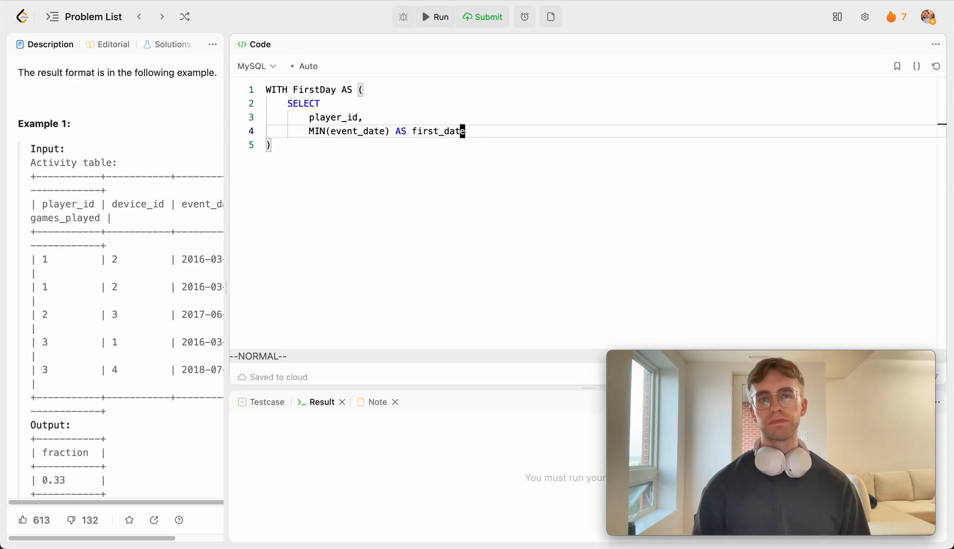
type("o")
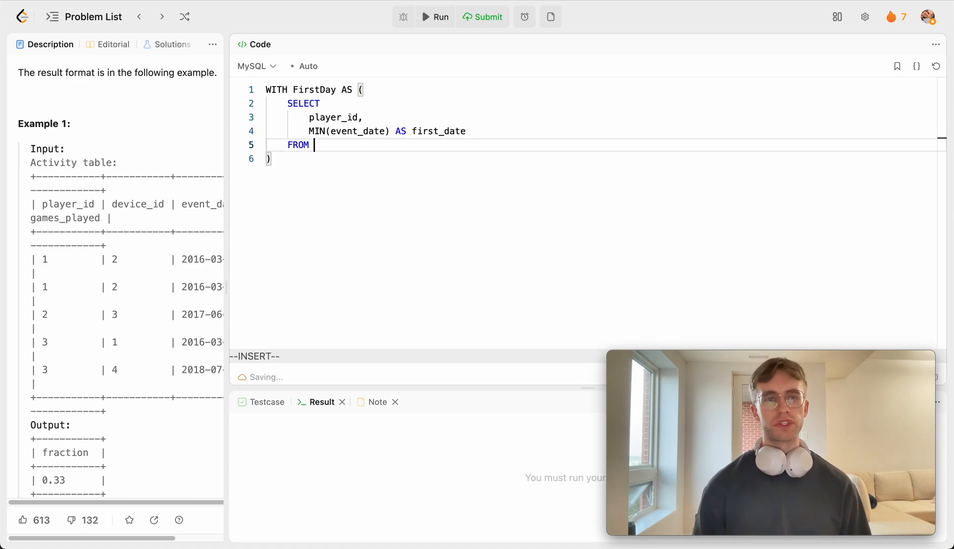
type("FROM Activity")
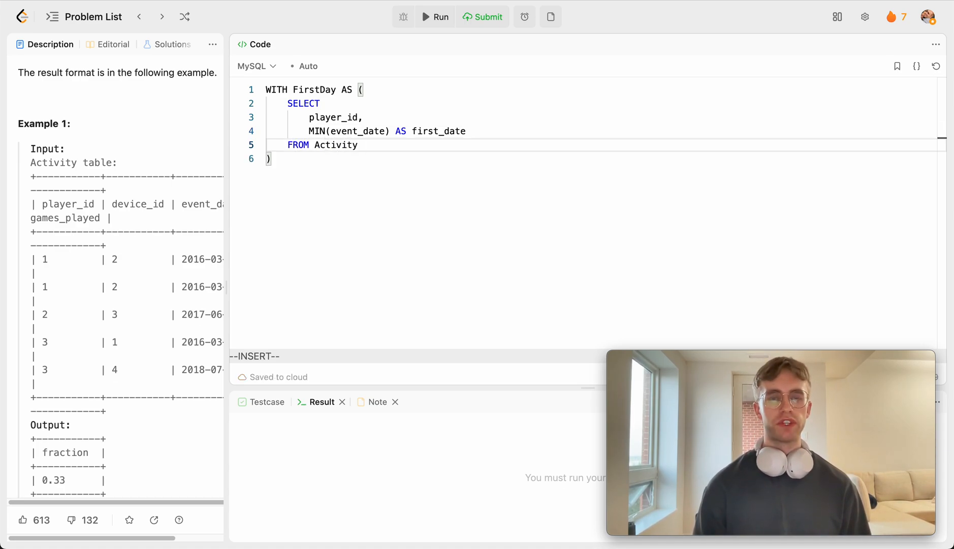
Finish the CTE with FROM Activity GROUP BY player_id and add blank lines for the main query
key("Return")
type("GROUP BY player_")
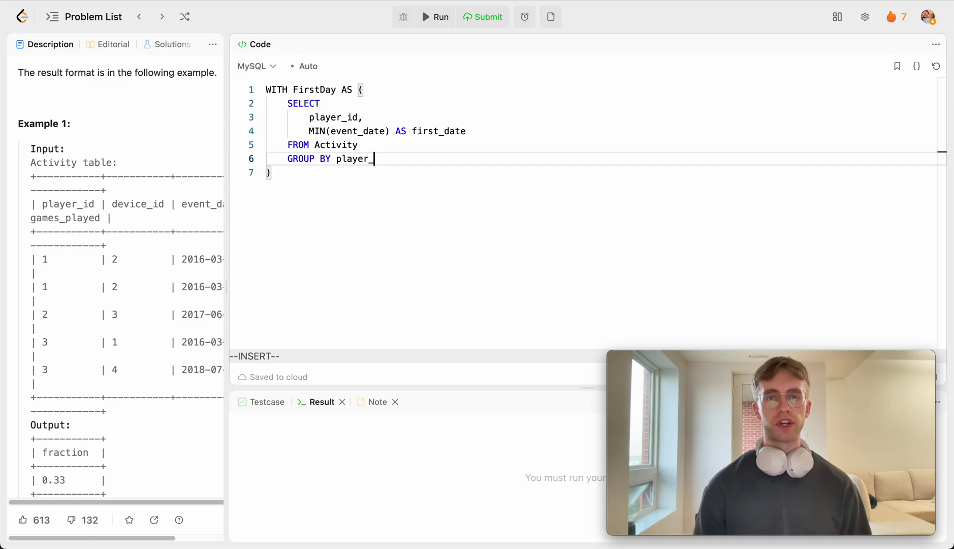
type("id")
key("Escape")
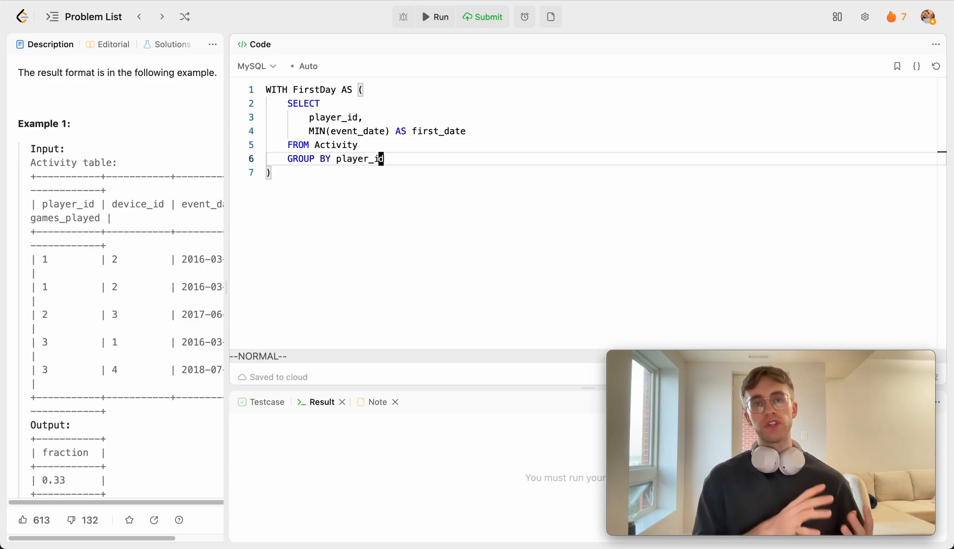
key("j")
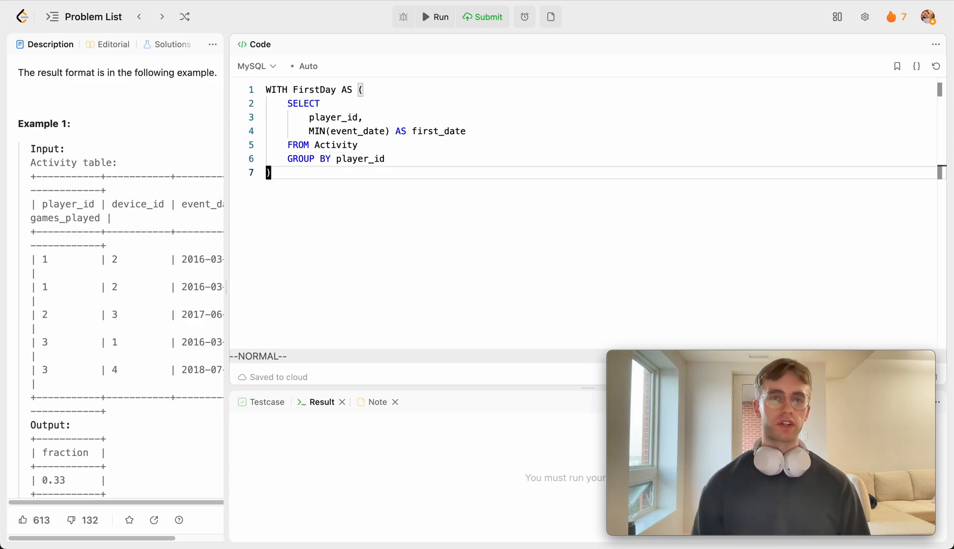
key("o")
key("Return")
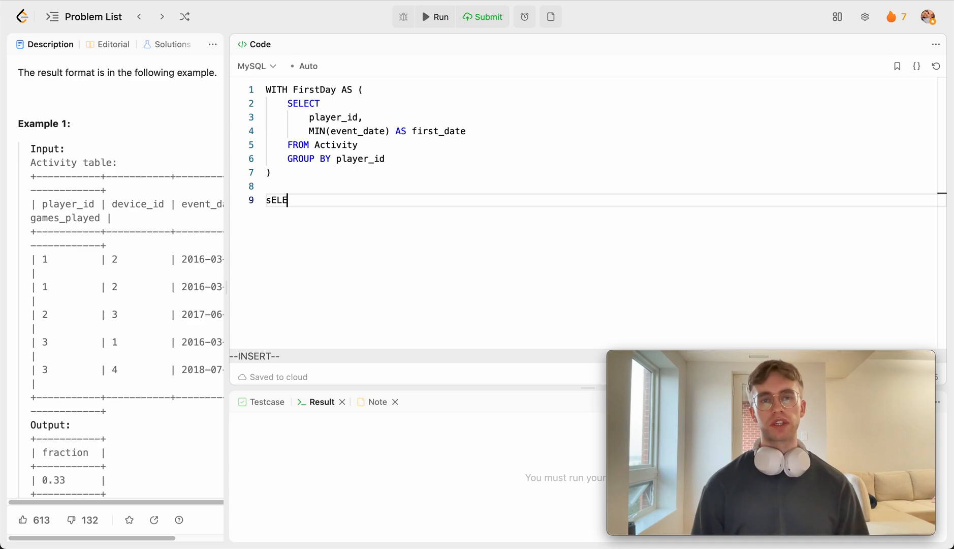
type("T player_")
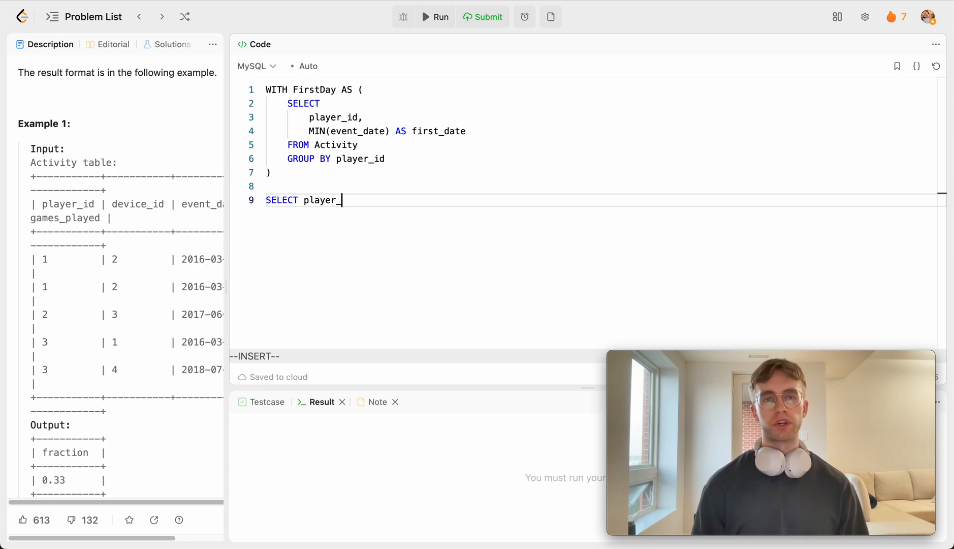
type("id")
Write SELECT a.player_id FROM Activity a, fixing the alias and a stray space
key("Escape")
type("i")
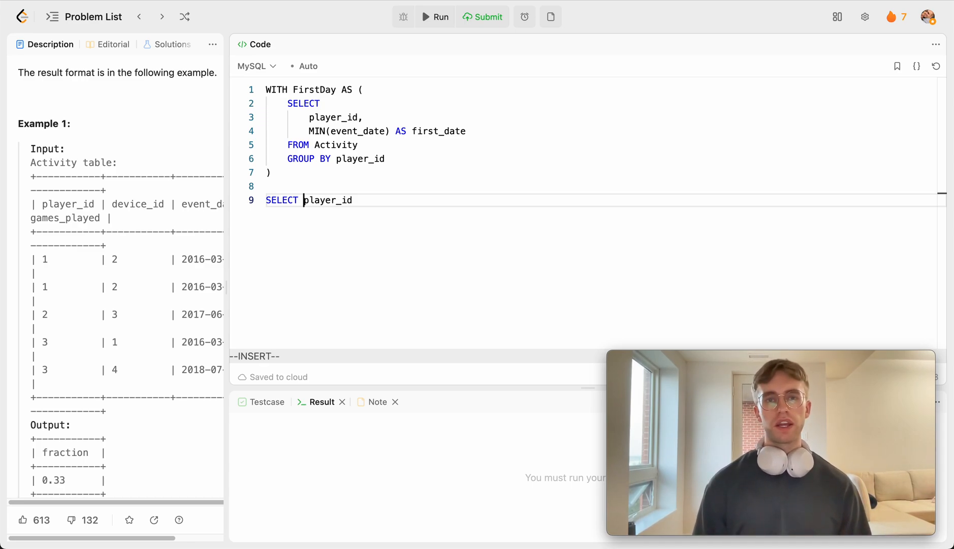
type("b")
key("Escape")
type("a.")
key("BackSpace")
key("Escape")
key("o")
type("FROM")
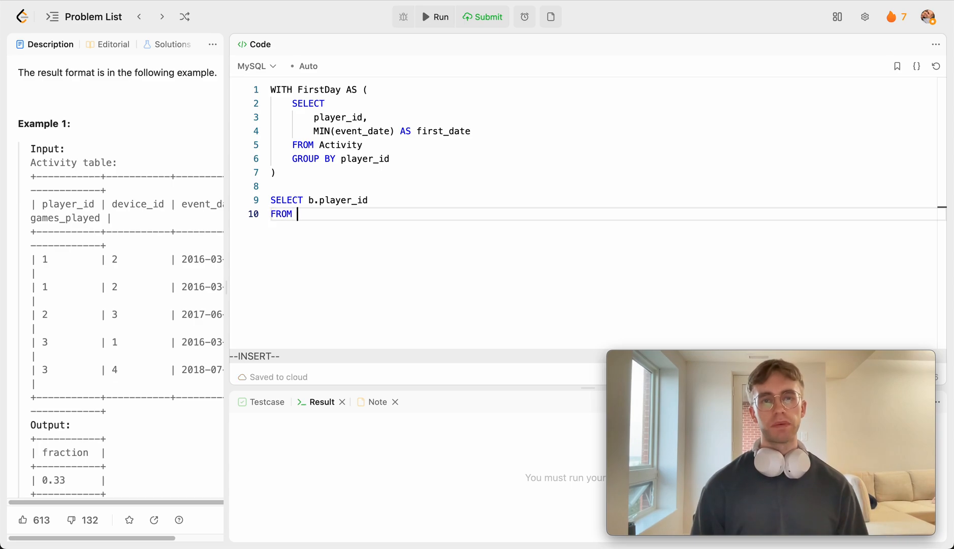
key("Escape")
type("kwraj")
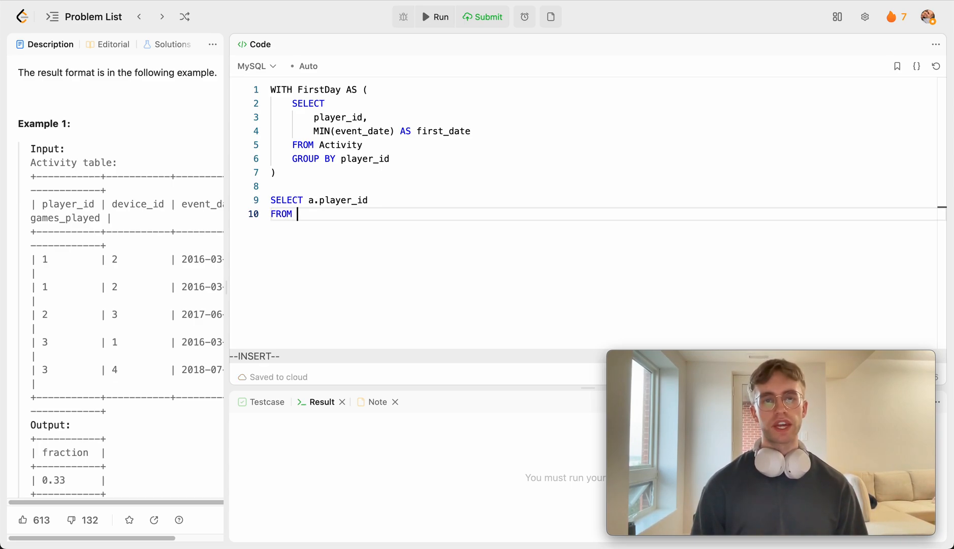
type("tivity a")
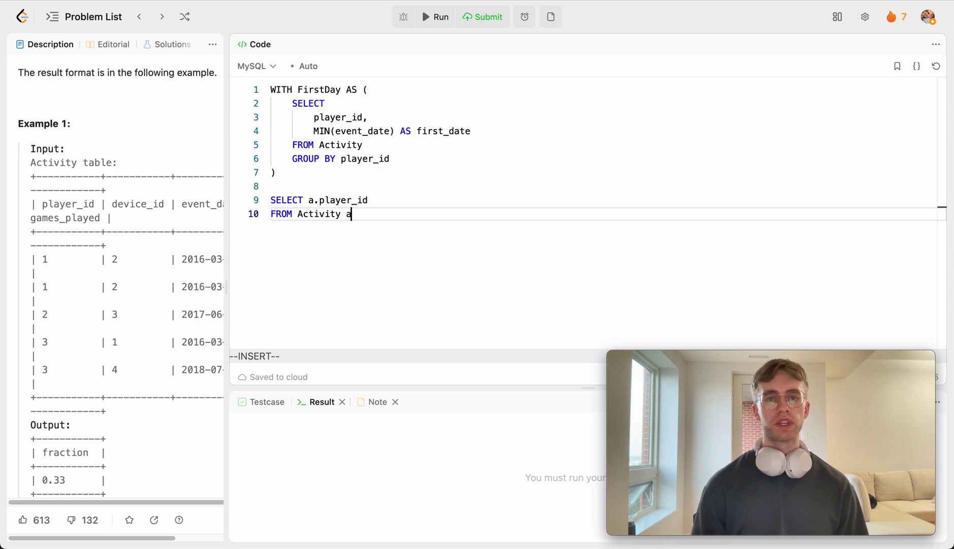
key("Return")
type("WHERE")
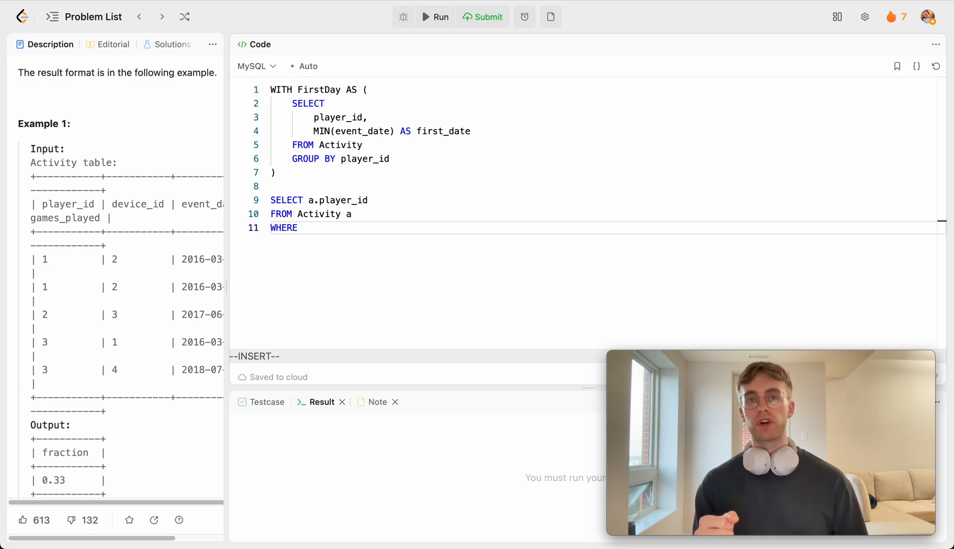
type(" DATED")
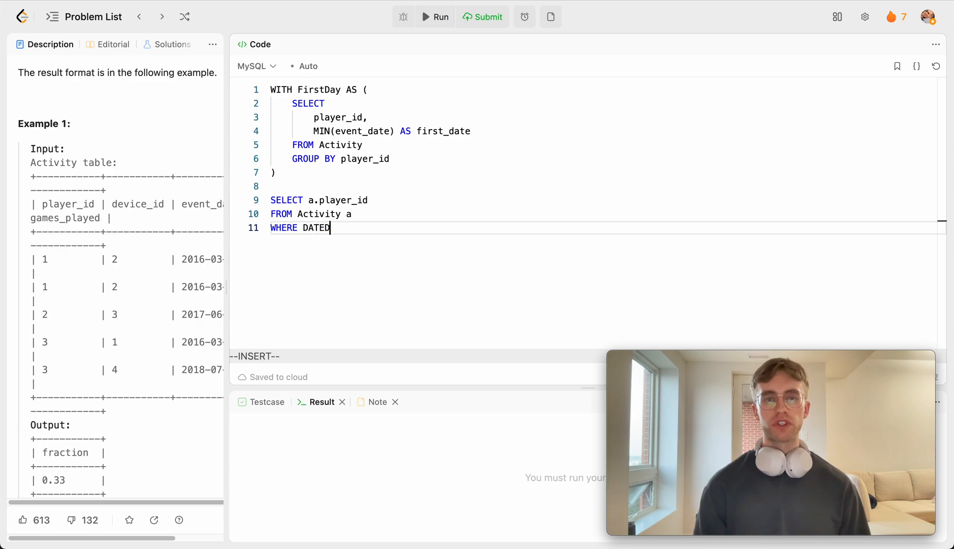
Start the WHERE clause with DATEDIFF( and move inside its parentheses for the arguments
key("Escape")
key("b")
key("l")
key("l")
key("l")
key("a")
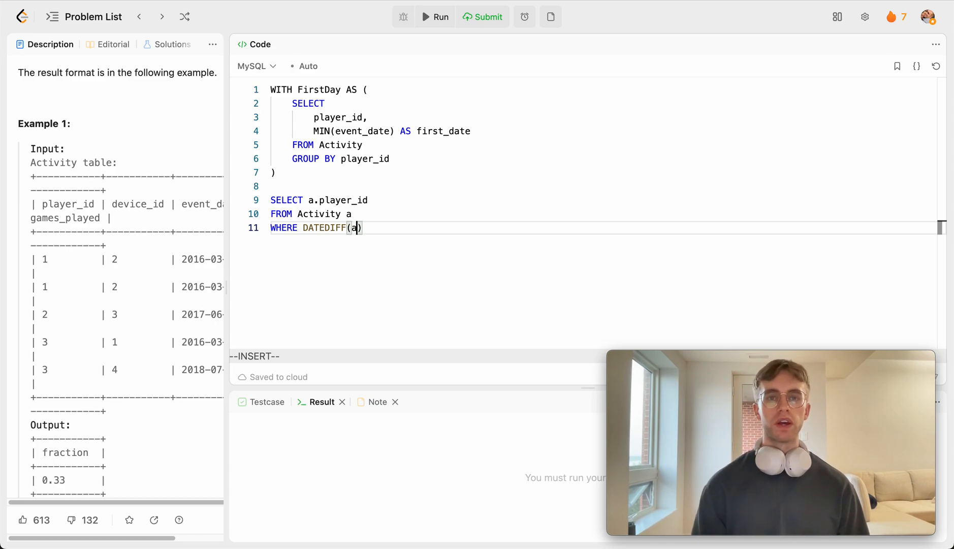
type(".event_date, FirstDay.f")
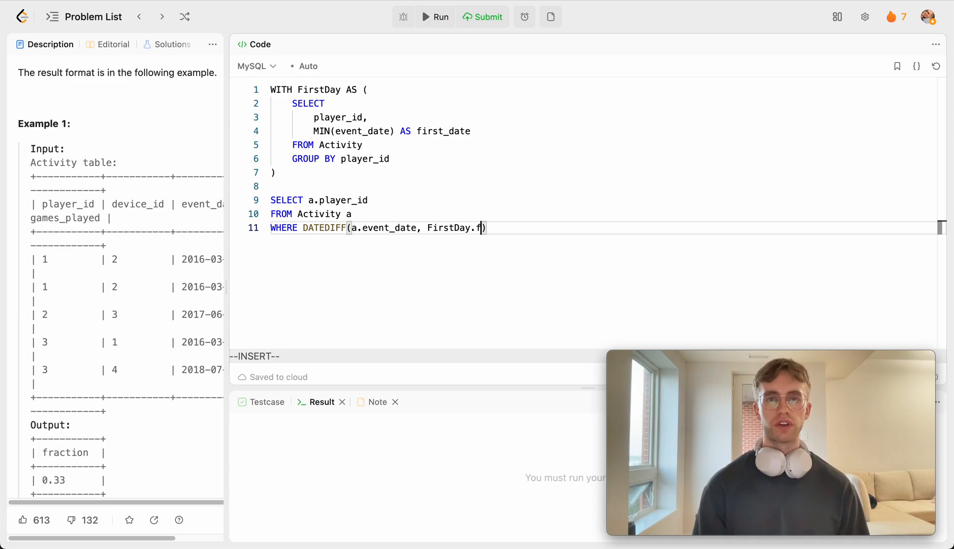
type("a.")
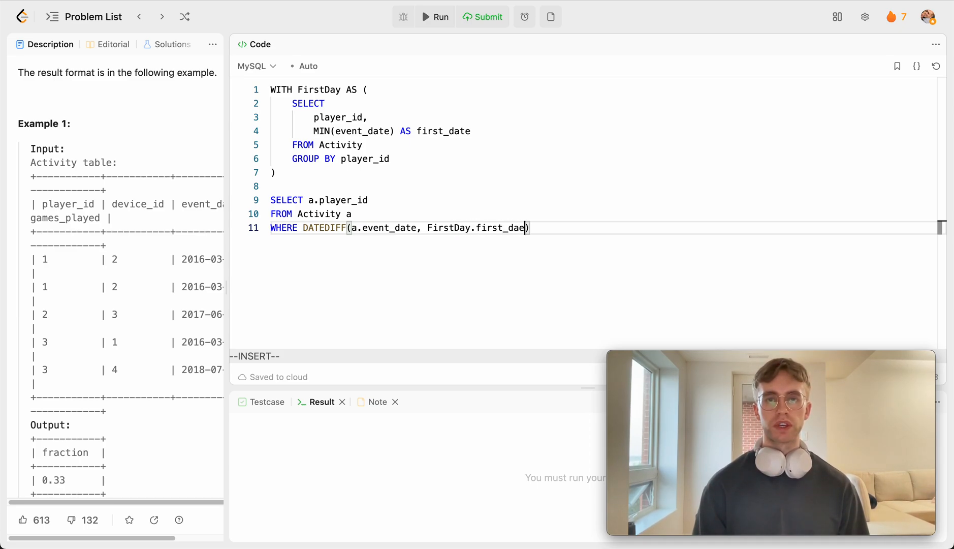
type("e")
Insert JOIN FirstDay USING(player_id) above the WHERE clause
key("Escape")
key("shift+o")
type("JOIN FirstDay")
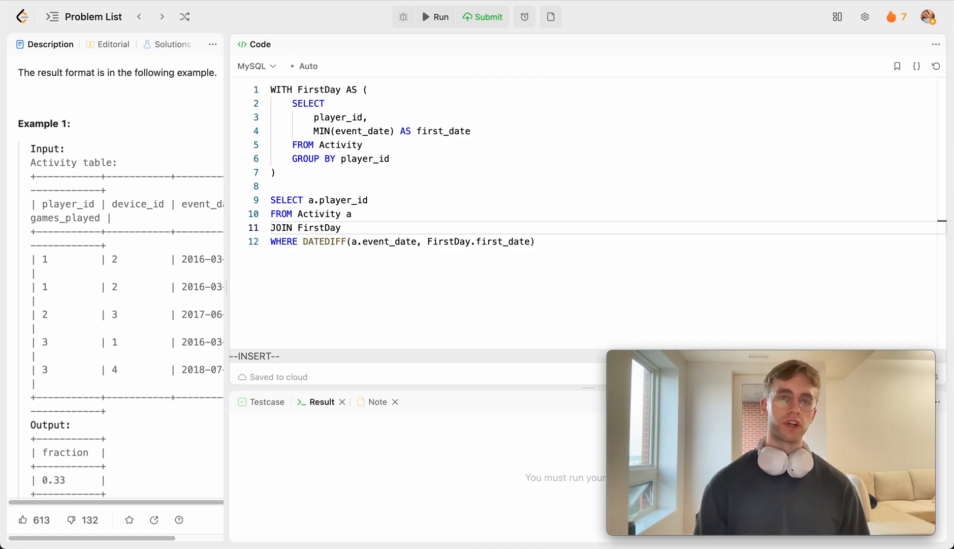
type("USING")
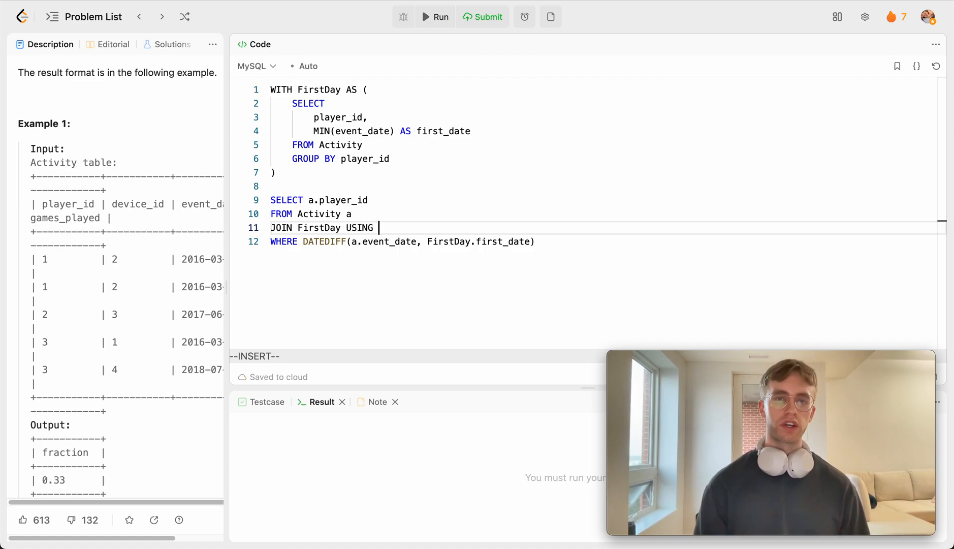
type("(player_id")
key("Escape")
Append = 1 so the condition reads DATEDIFF(a.event_date, FirstDay.first_date) = 1
key("j")
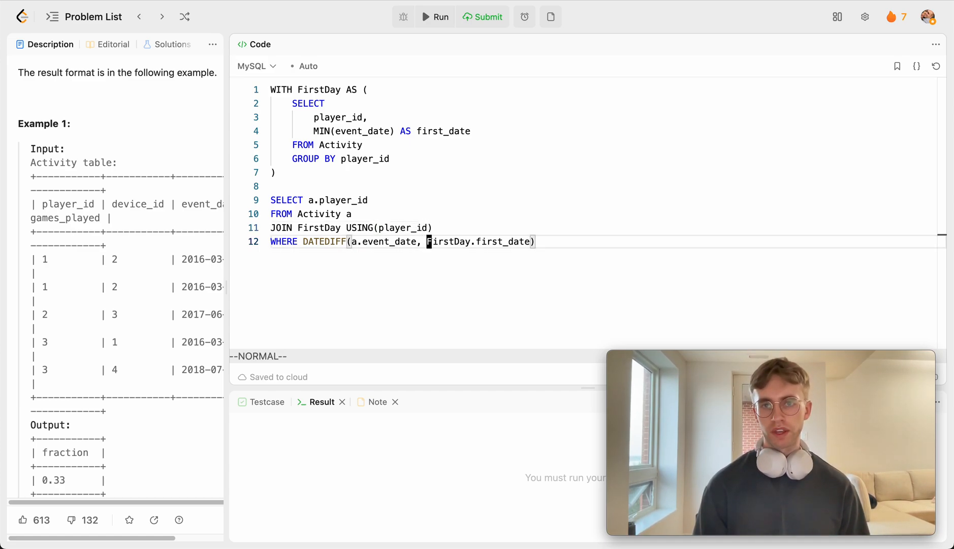
key("b")
key("b")
key("b")
key("b")
key("b")
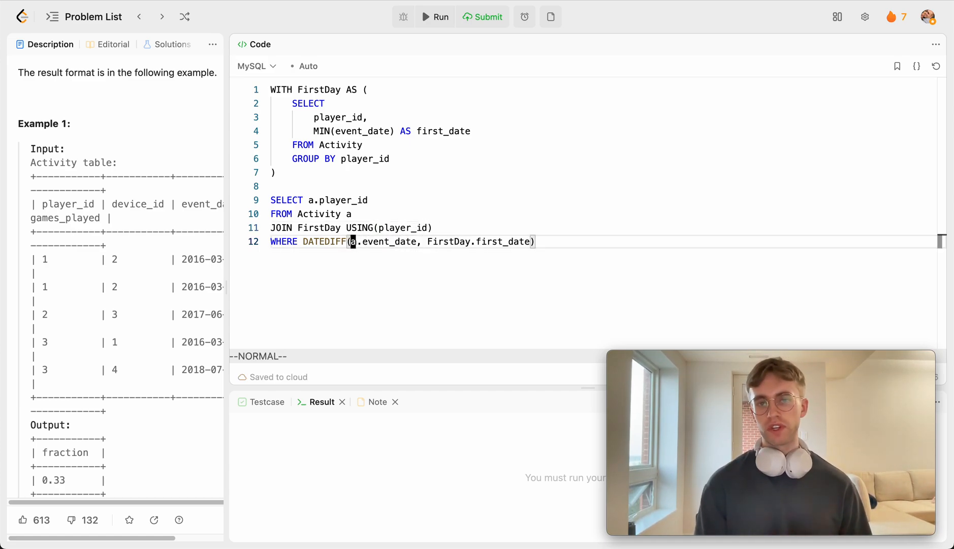
key("shift+a")
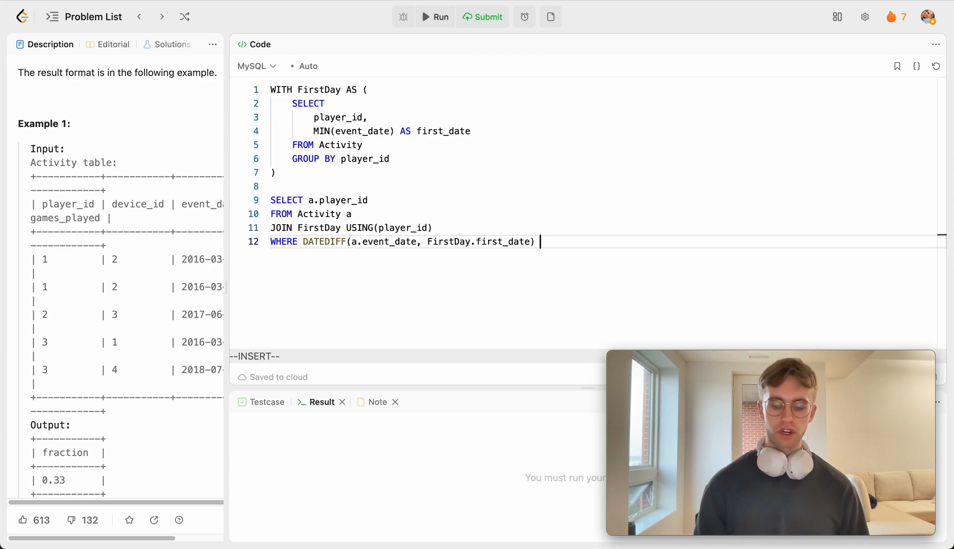
type("= 1")
key("Escape")
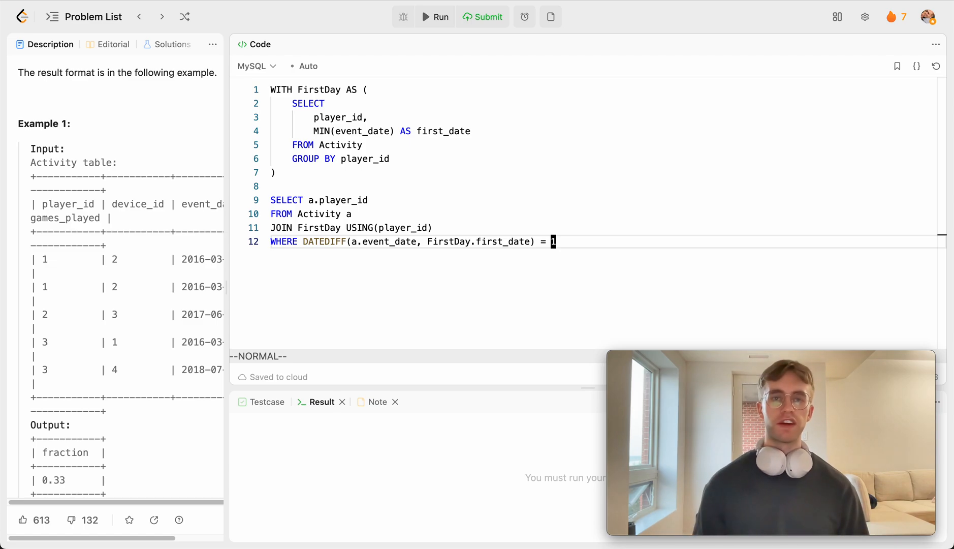
key("k")
key("k")
key("k")
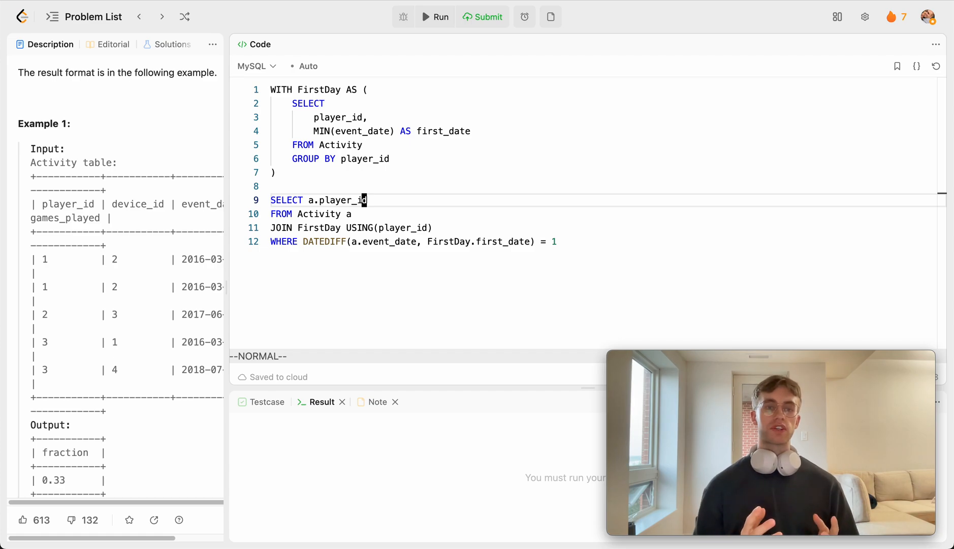
Wrap the SELECT in ROUND( and remove the old a.player_id line
key("b")
key("b")
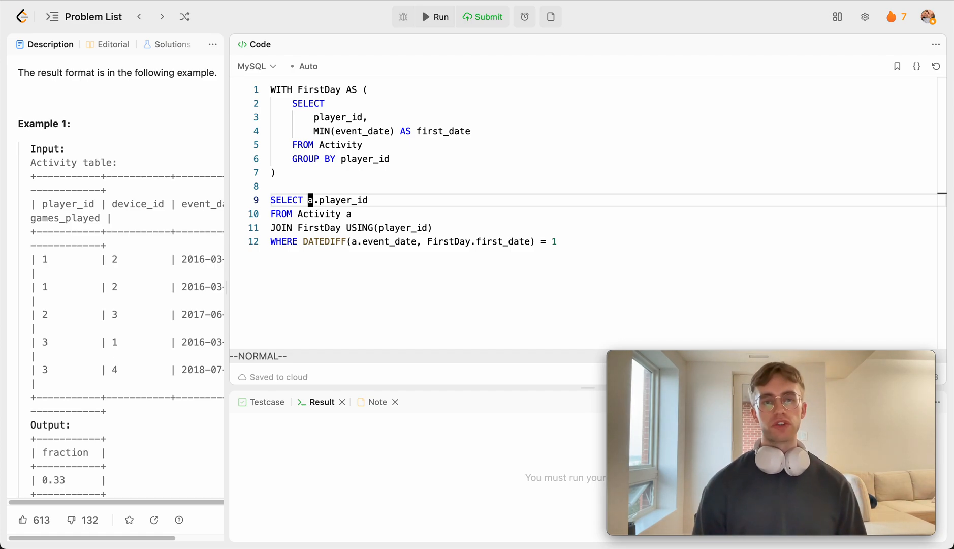
type("iR")
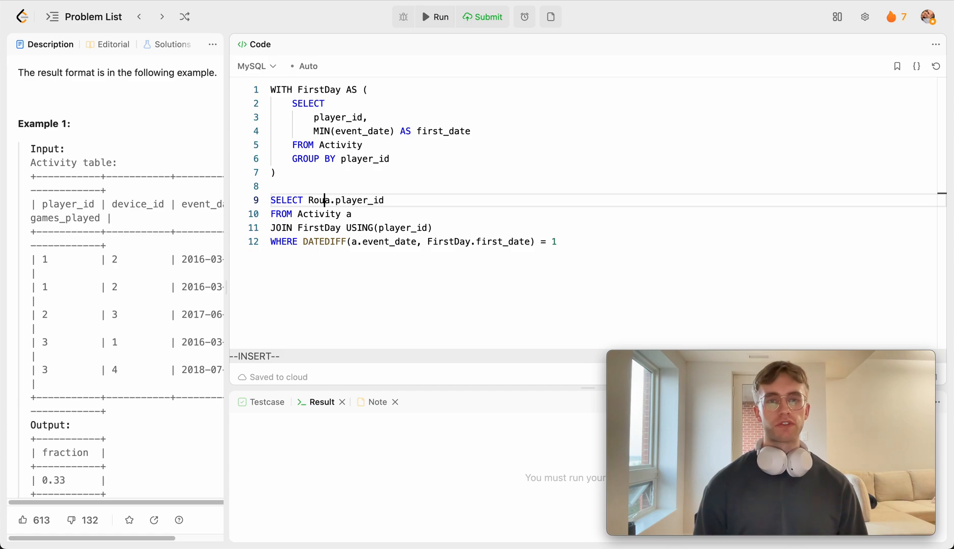
type("OU")
key("BackSpace")
type("UND(, 2")
key("Return")
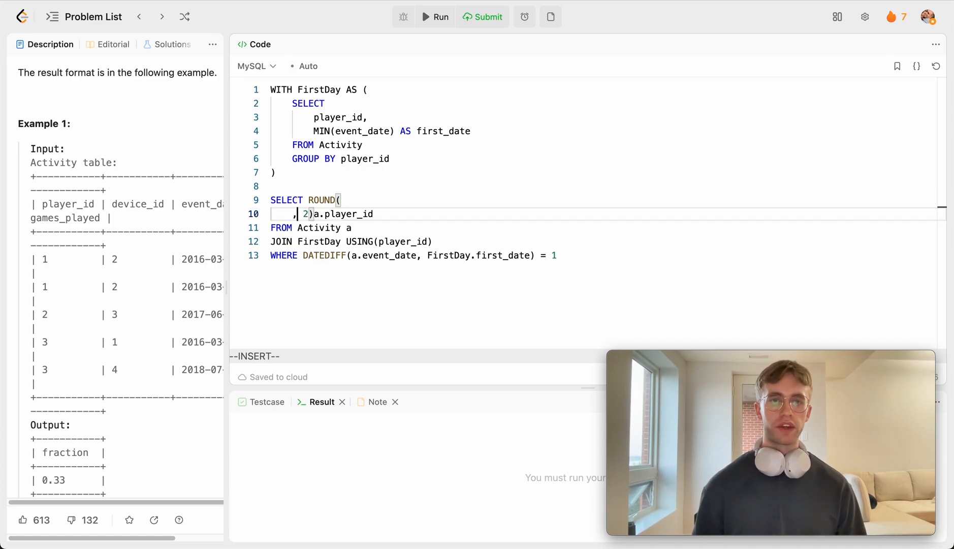
key("Escape")
key("v")
key("e")
key("e")
key("d")
Write COUNT(a.player_id) / ( with an indented line for the subquery and , 2) after it
key("k")
key("o")
type("COUNT")
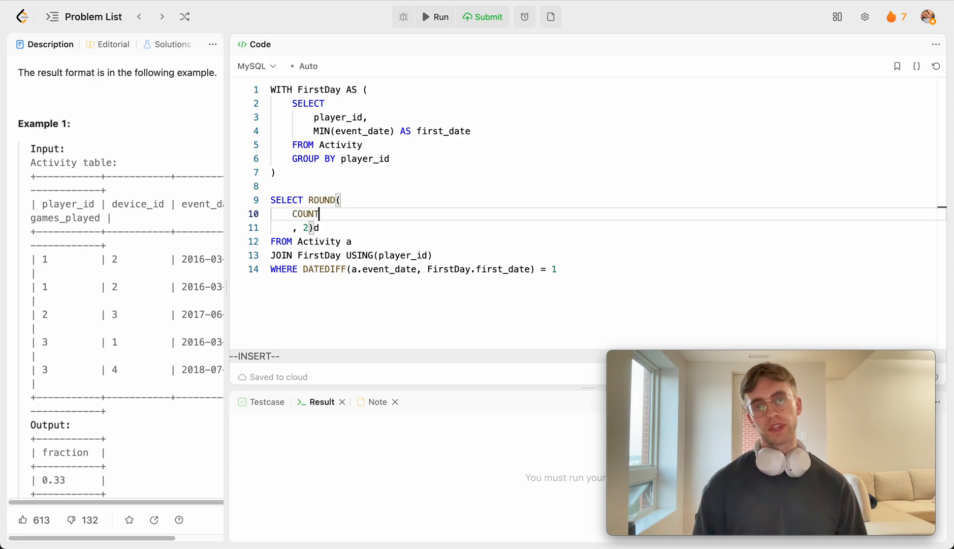
type("(")
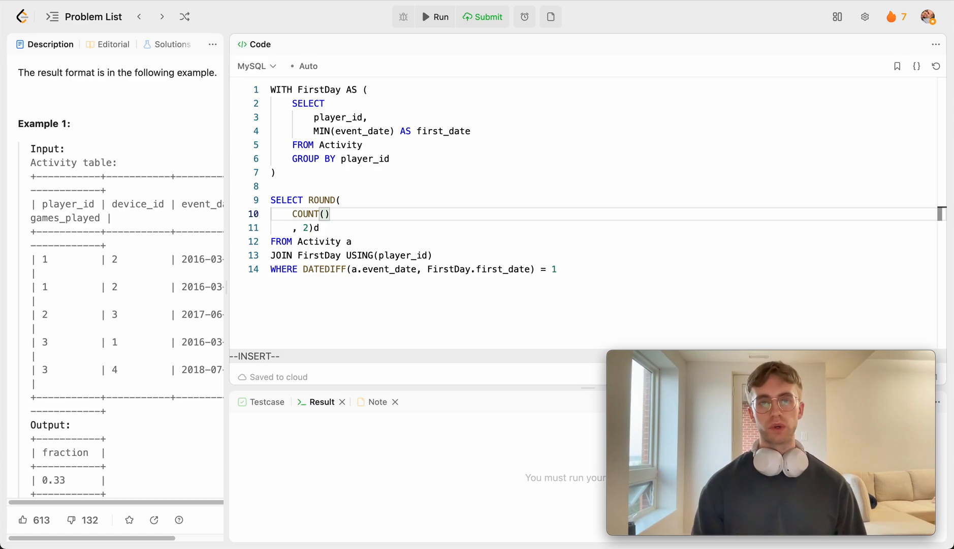
type("er_idd")
key("Escape")
type("xa/")
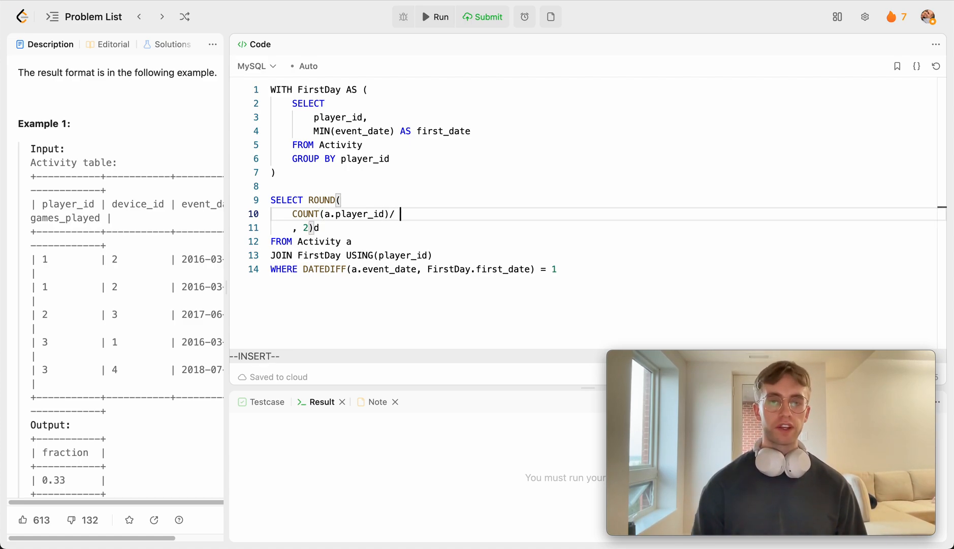
type("(")
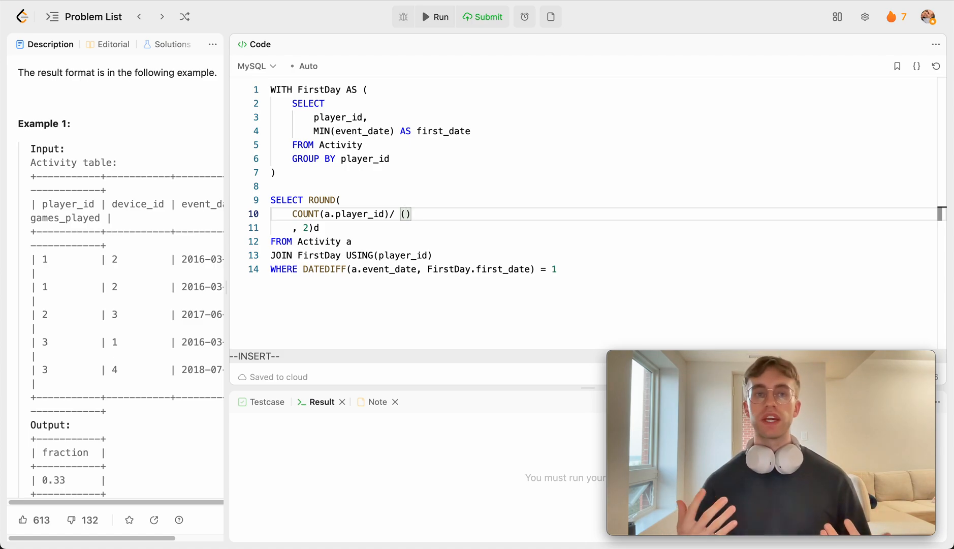
key("Return")
type("SELECT CO")
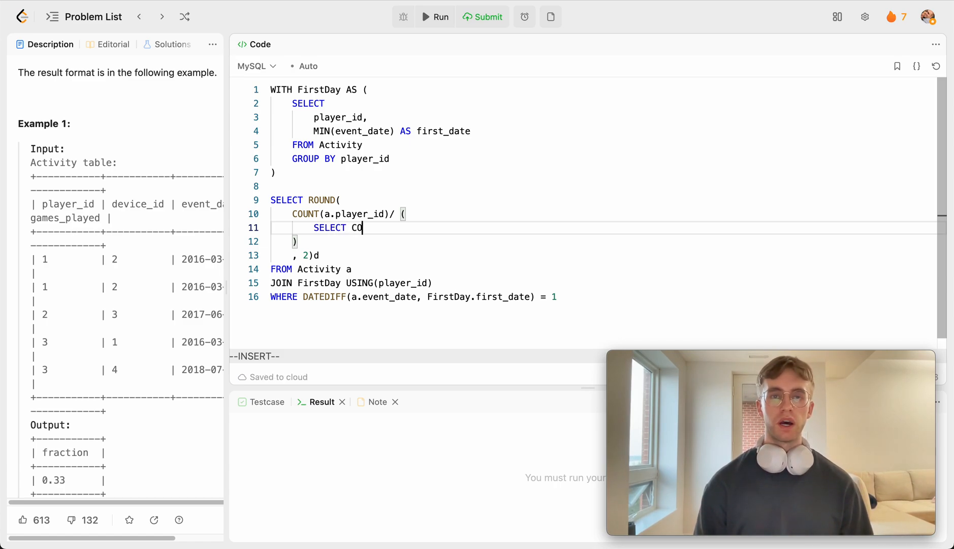
type("UNT(DISTINC")
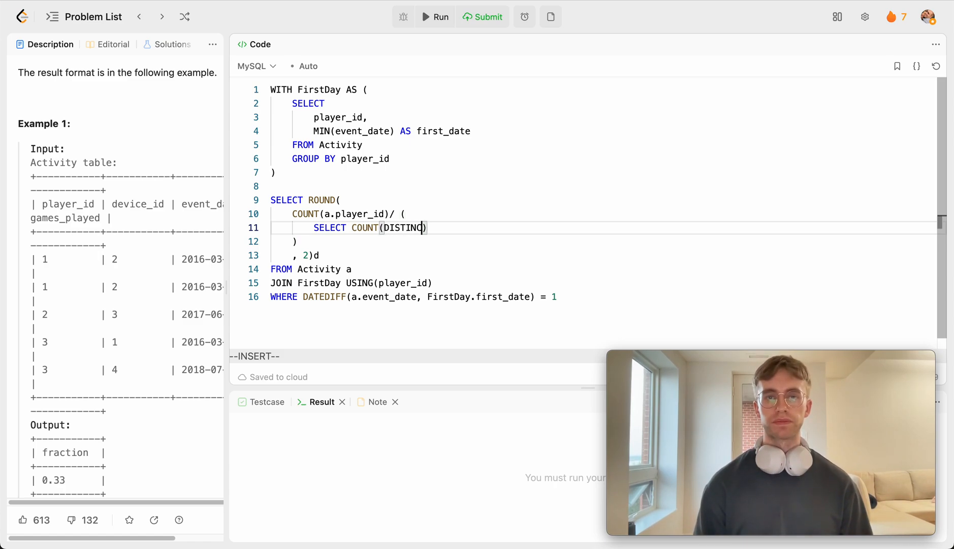
type("T b.p")
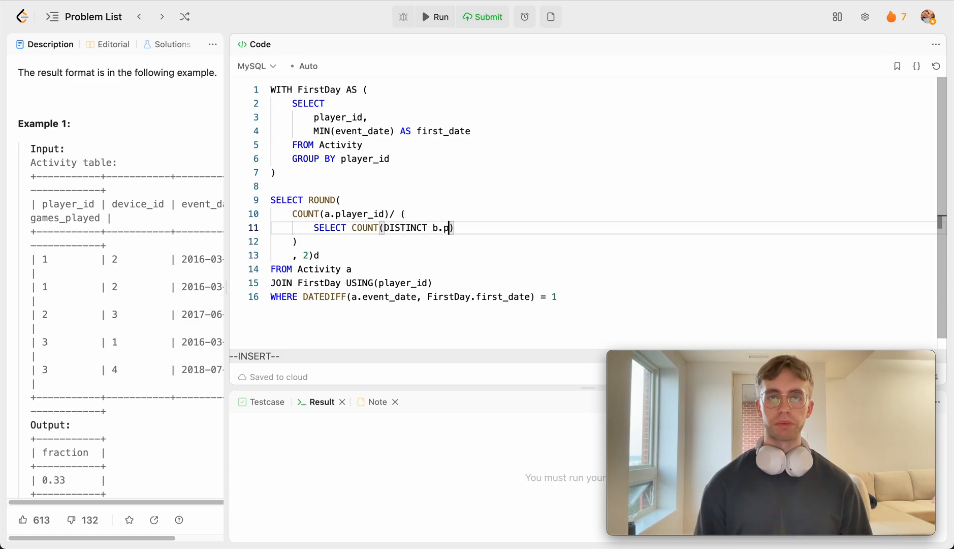
type("layer_id")
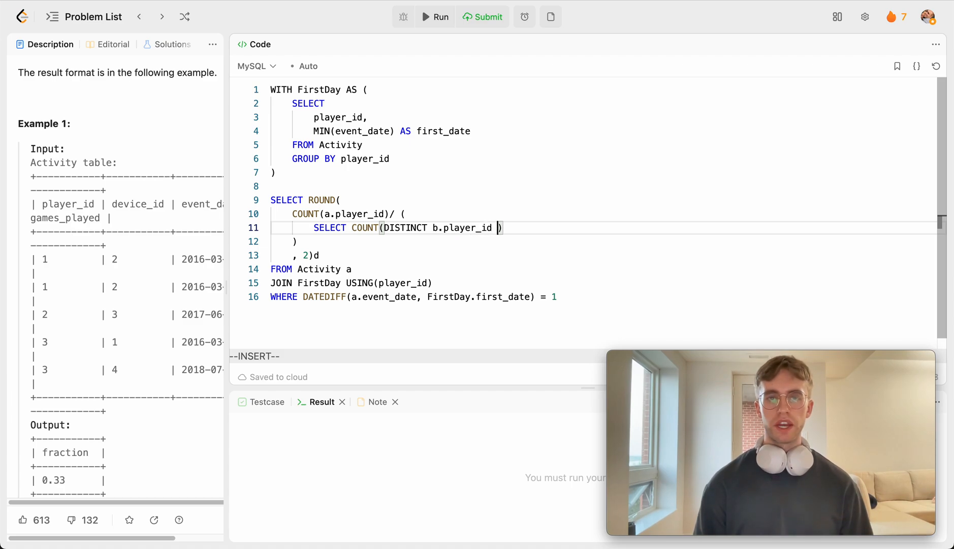
Write the denominator SELECT COUNT(DISTINCT b.player_id) FROM Activity b and run it, getting Wrong Answer
key("Escape")
type("xa FROM")
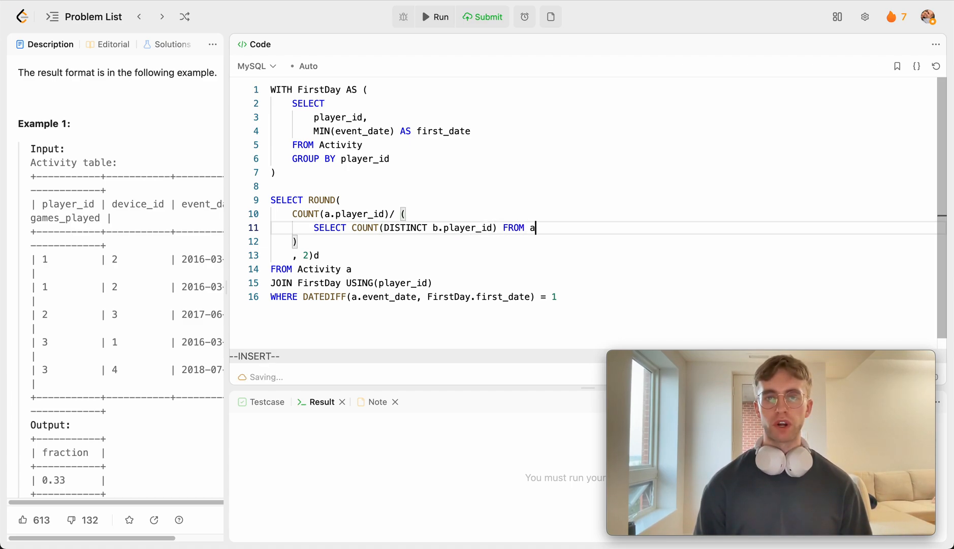
type("tivity b")
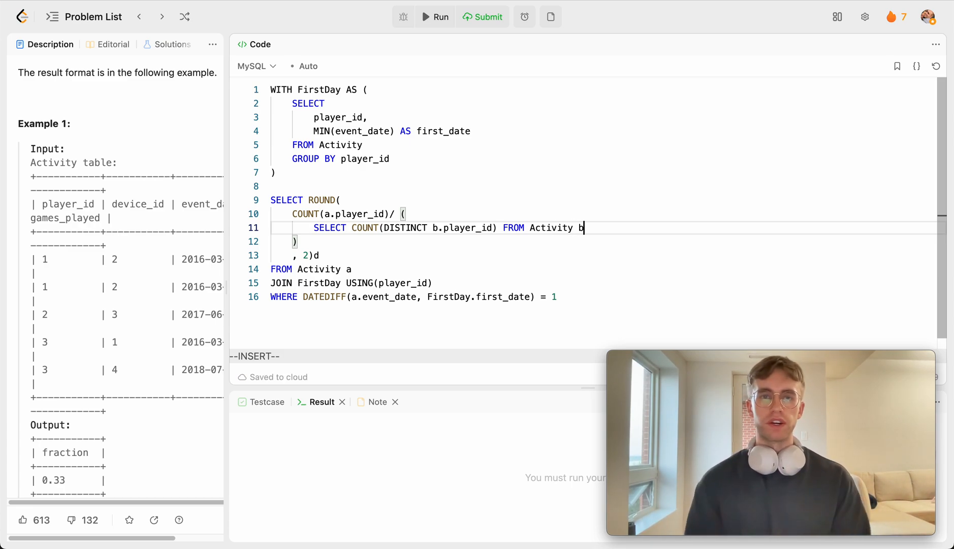
key("Escape")
key("ctrl+apostrophe")
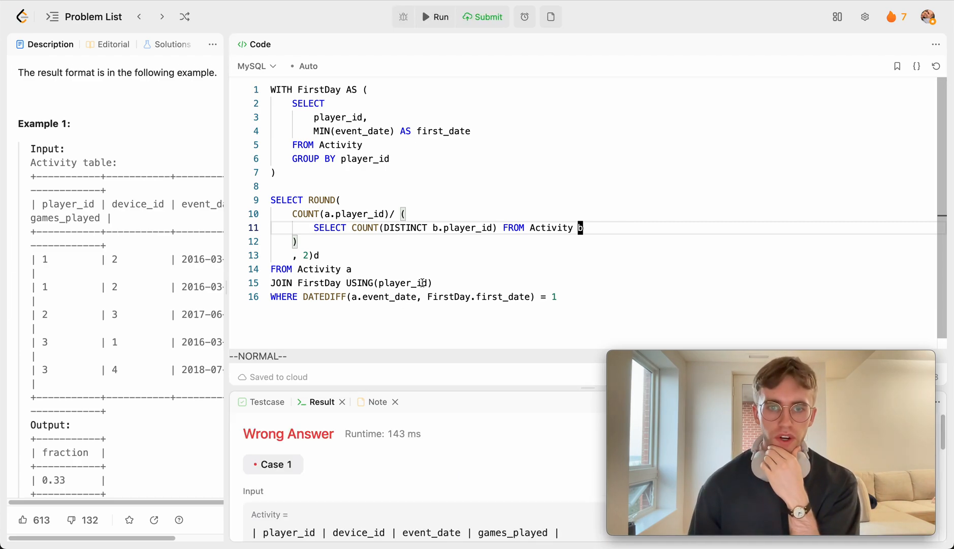
left_click_drag(437, 391, 448, 180)
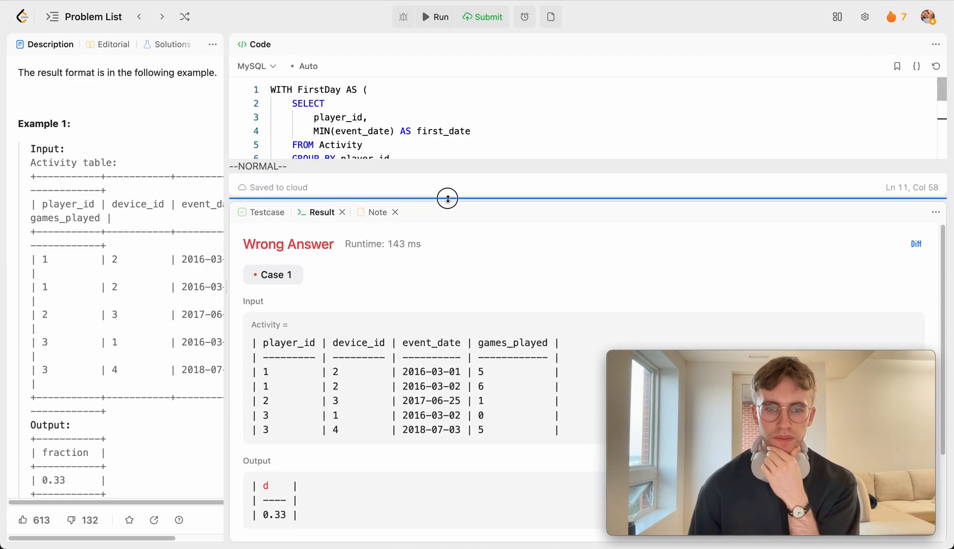
scroll(408, 336, "down", 3)
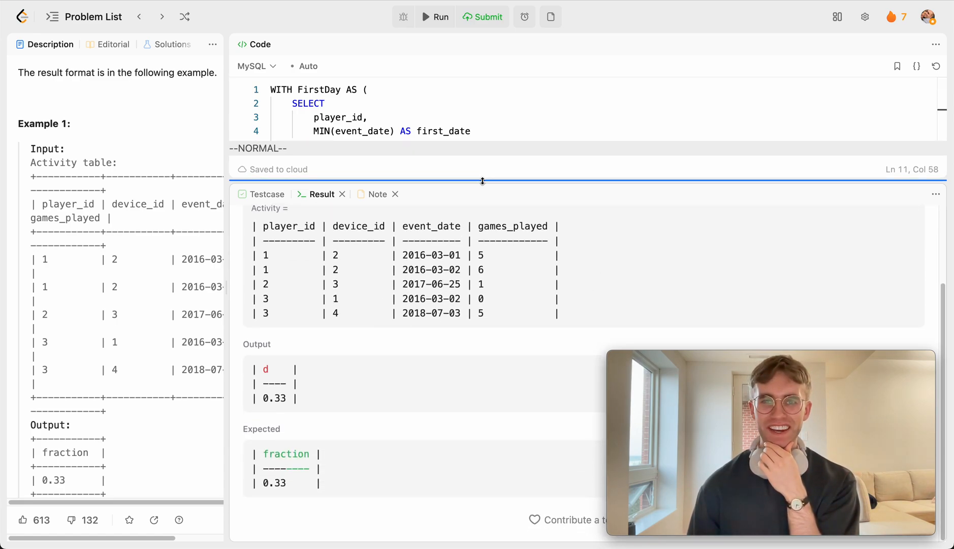
left_click_drag(480, 181, 447, 433)
Replace the stray d with AS fraction after , 2) and rerun the test case
left_click(365, 255)
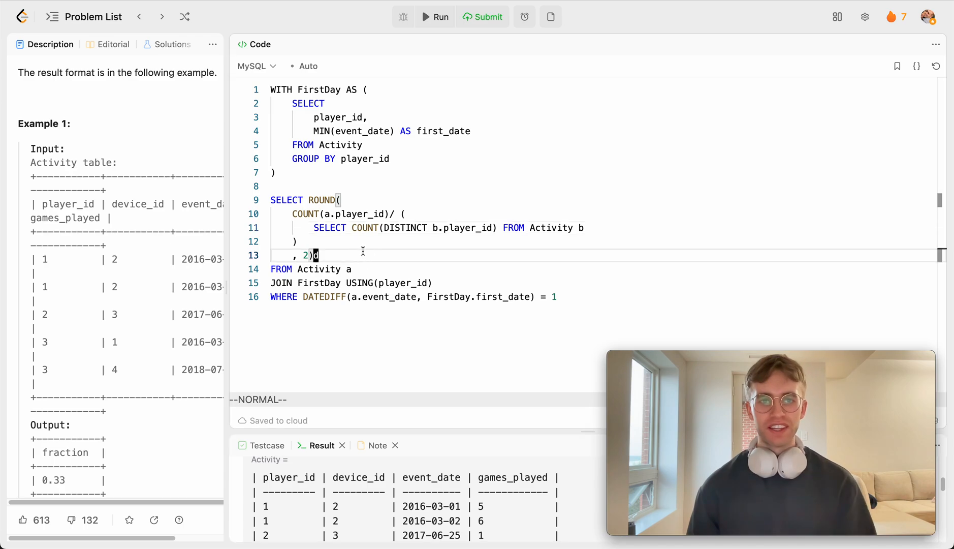
type("xa A")
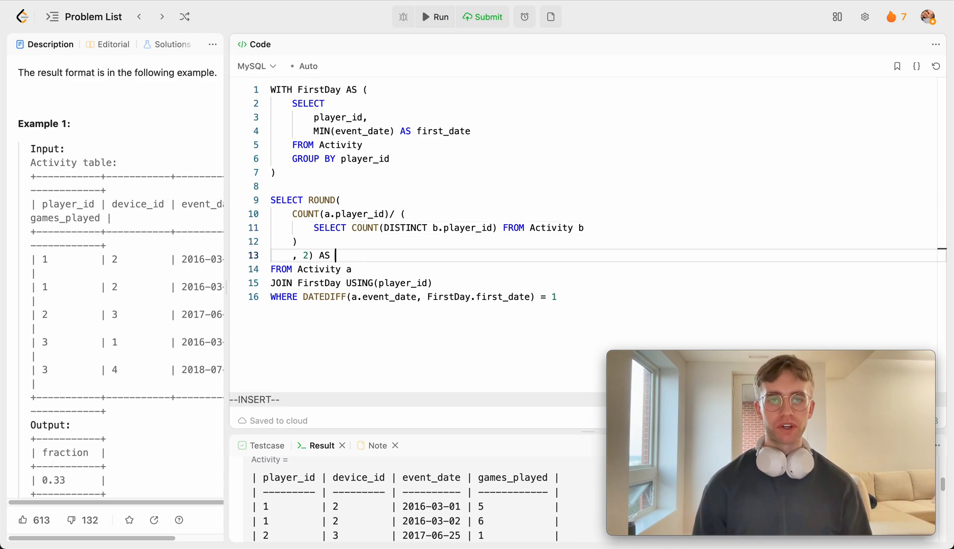
type("tion")
key("Escape")
key("ctrl+apostrophe")
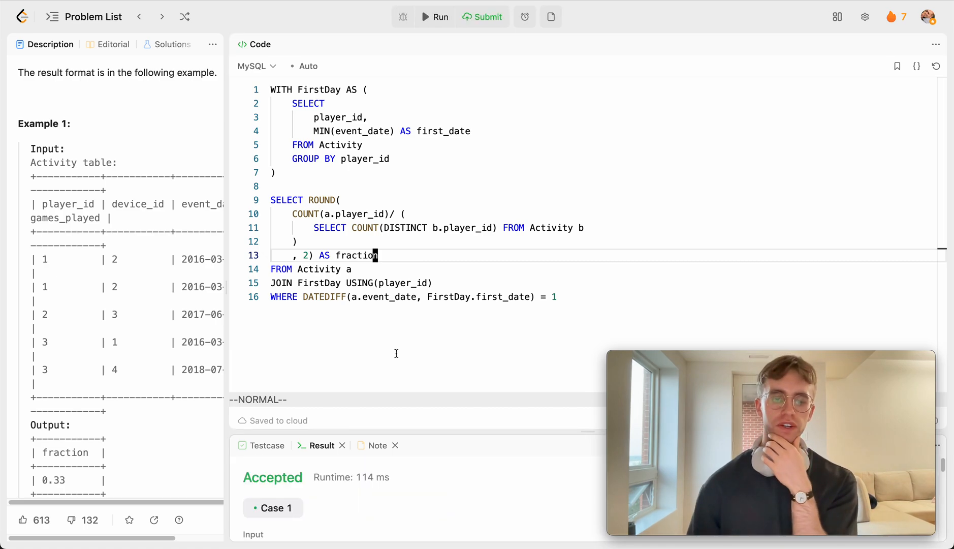
Submit the solution and view the Accepted stats at 1113 ms, beating 58.57%
key("ctrl+Return")
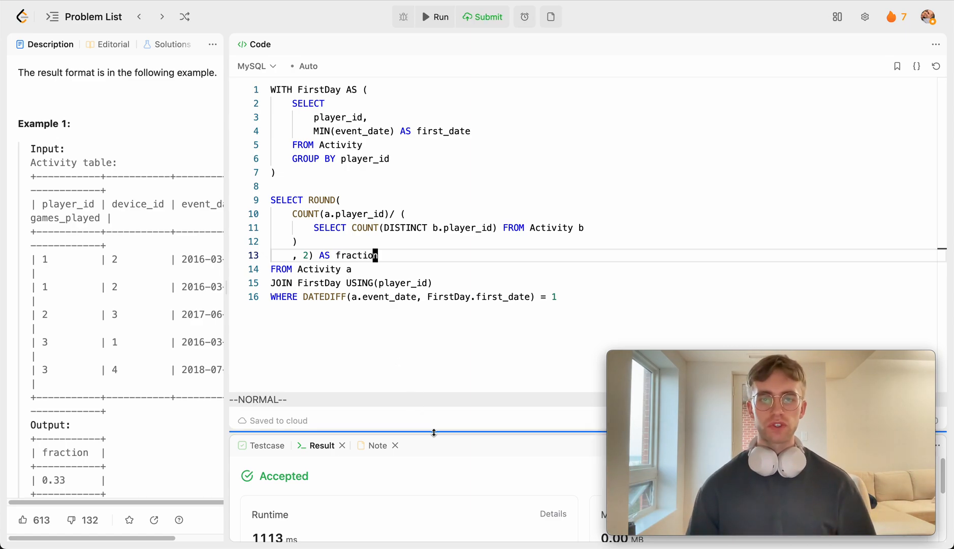
left_click_drag(434, 432, 473, 193)
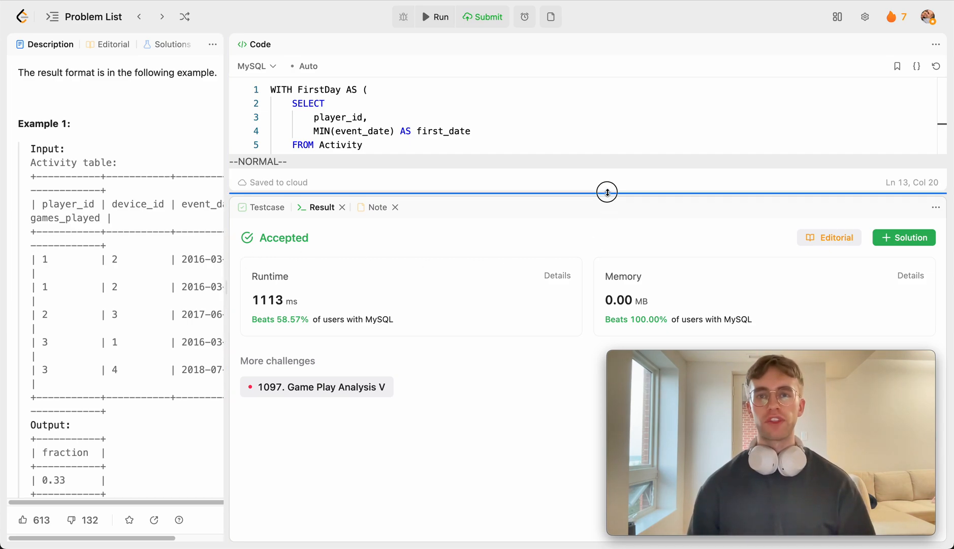
left_click_drag(604, 192, 550, 472)
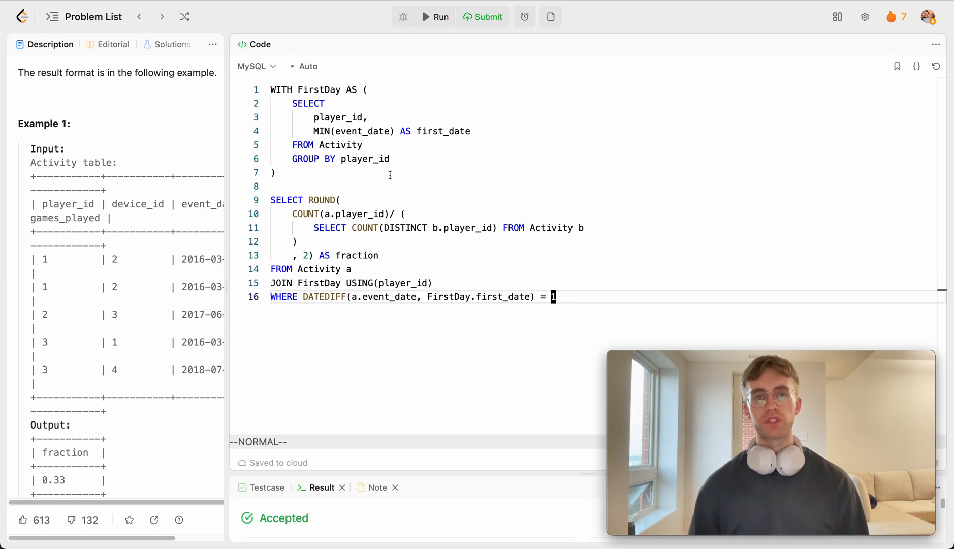
Highlight the WHERE DATEDIFF condition, COUNT(a.player_id) numerator and distinct-player subquery for explanation
left_click(366, 184)
left_click(325, 174)
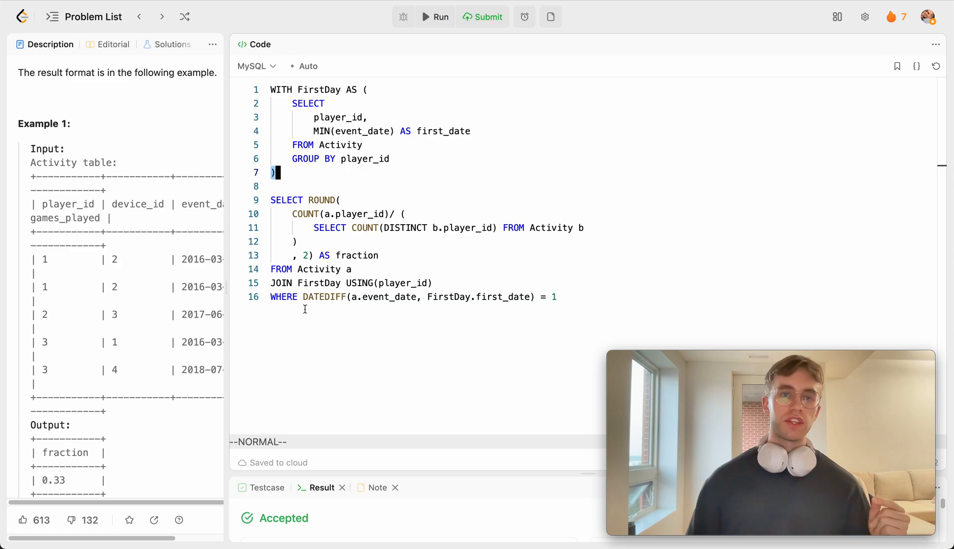
left_click_drag(270, 297, 453, 310)
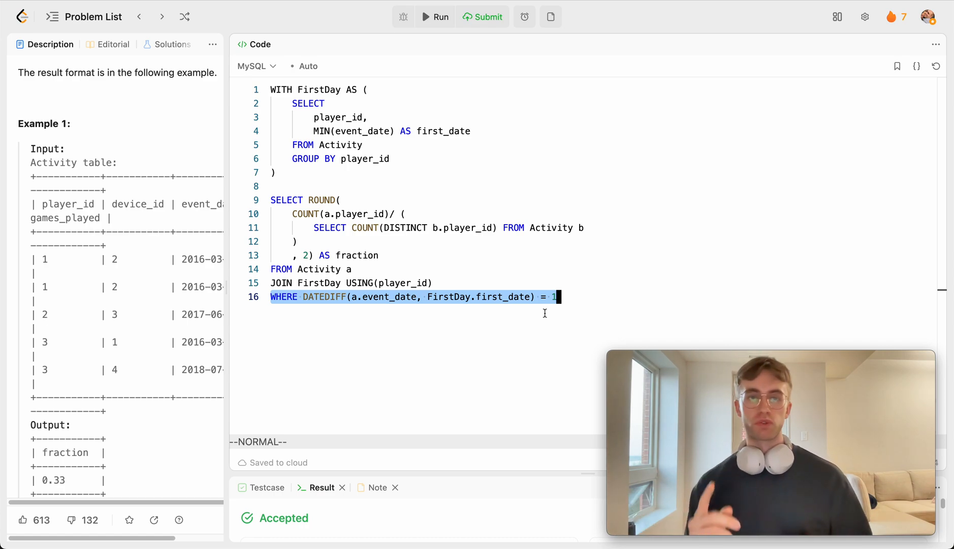
left_click_drag(401, 215, 298, 213)
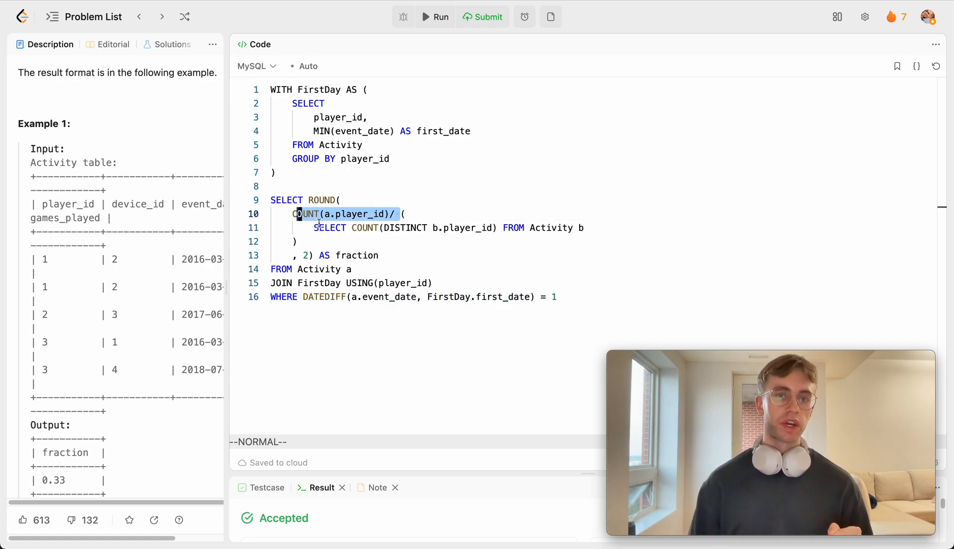
mouse_move(315, 228)
left_mouse_down()
mouse_move(582, 240)
mouse_move(606, 233)
left_mouse_up()
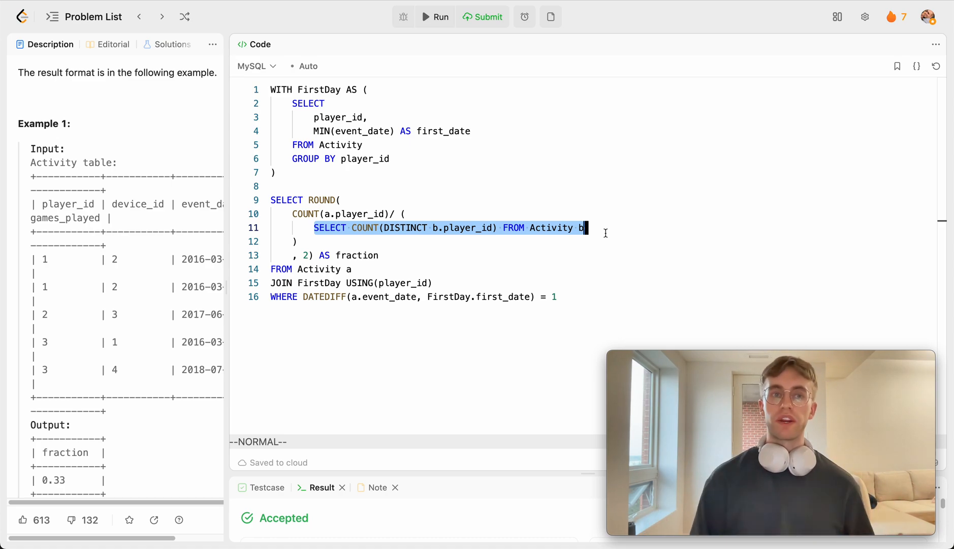
Refocus the problem description panel to reread the now-Solved Game Play Analysis IV statement
left_click(154, 138)
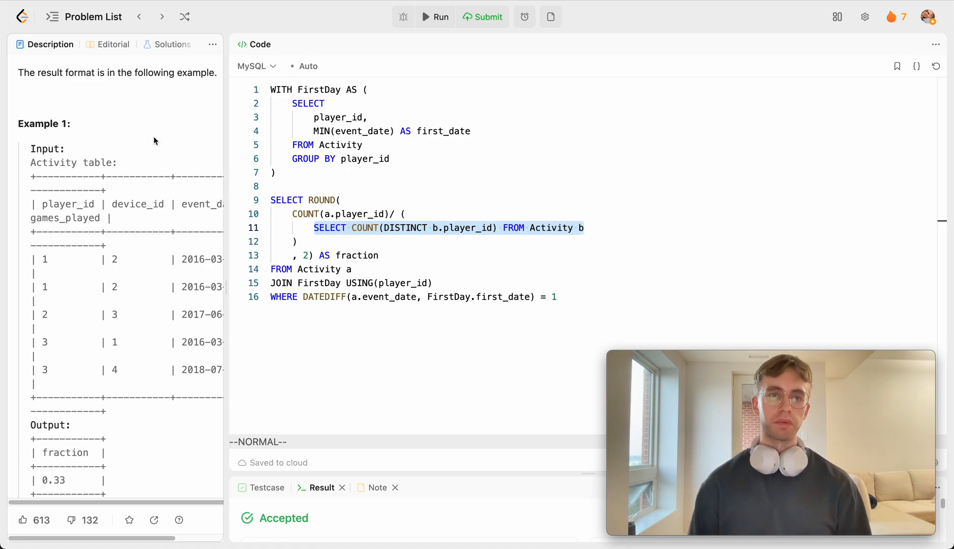
scroll(154, 138, "up", 3)
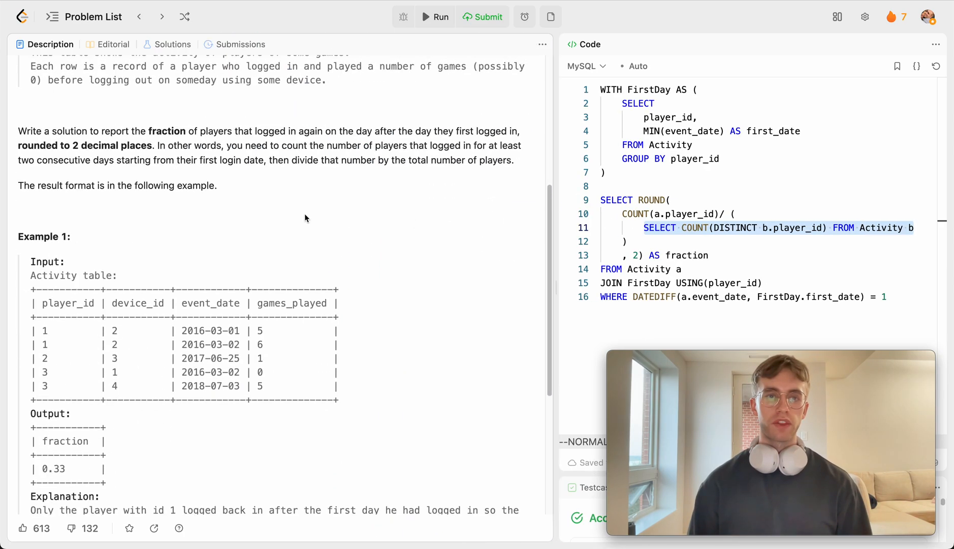